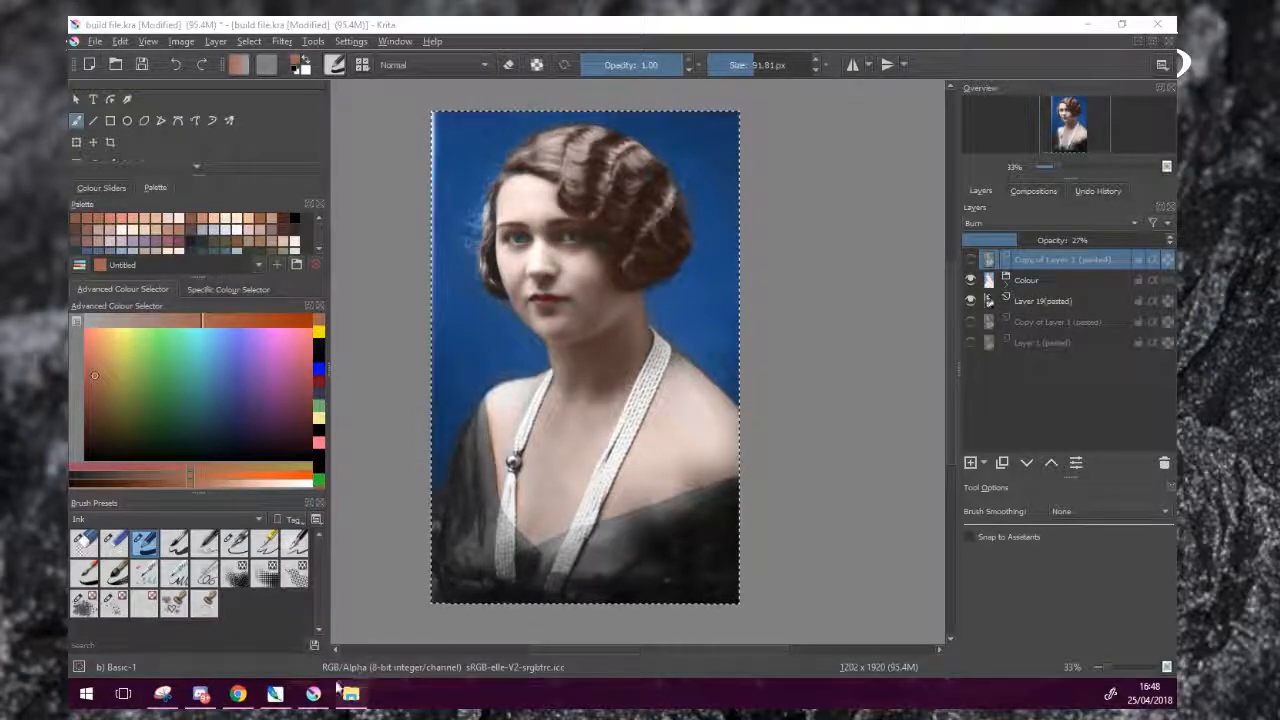
click(276, 693)
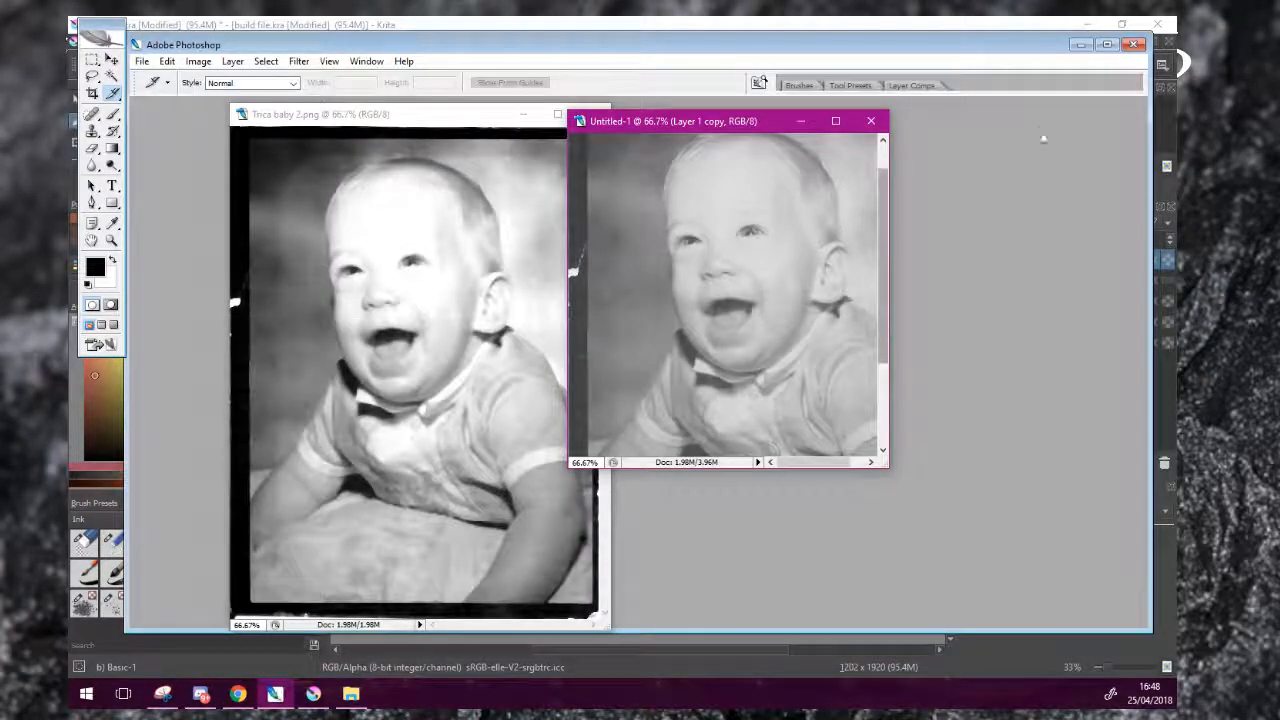
click(1080, 46)
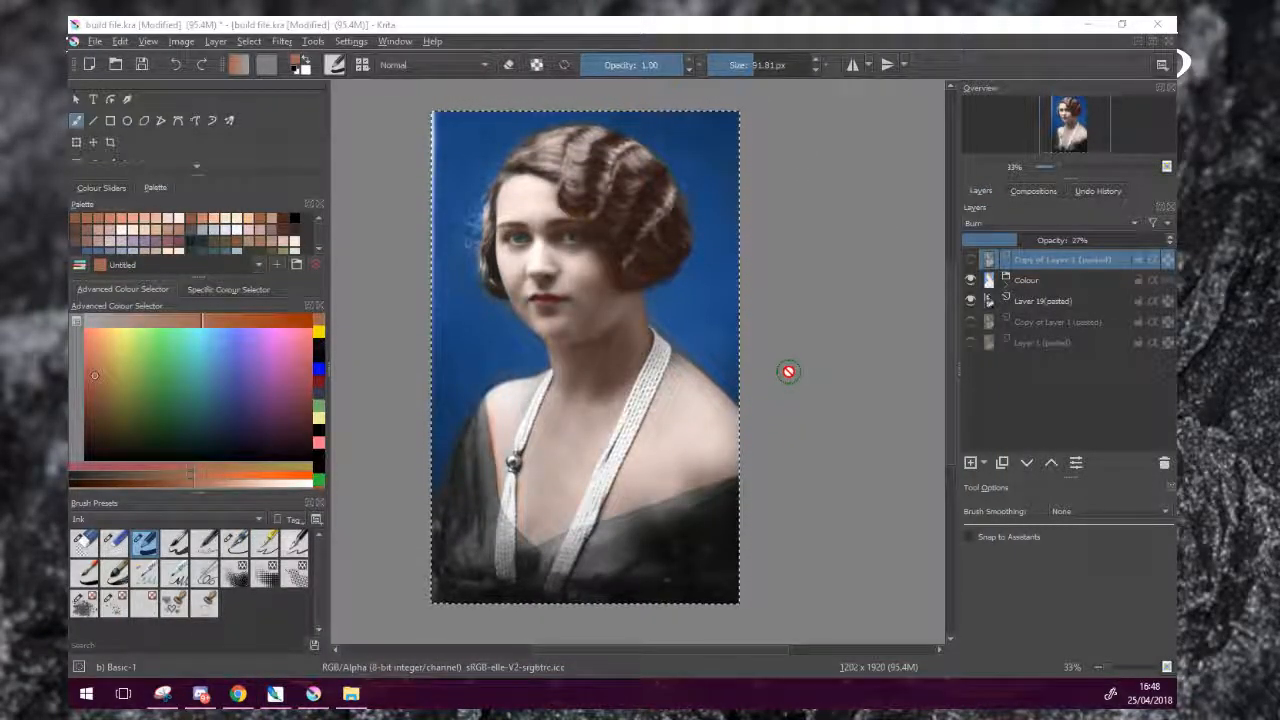
Hide the Colour group and Layer 19(pasted), and show the sepia Copy of Layer 1 (pasted) beneath them.
click(970, 281)
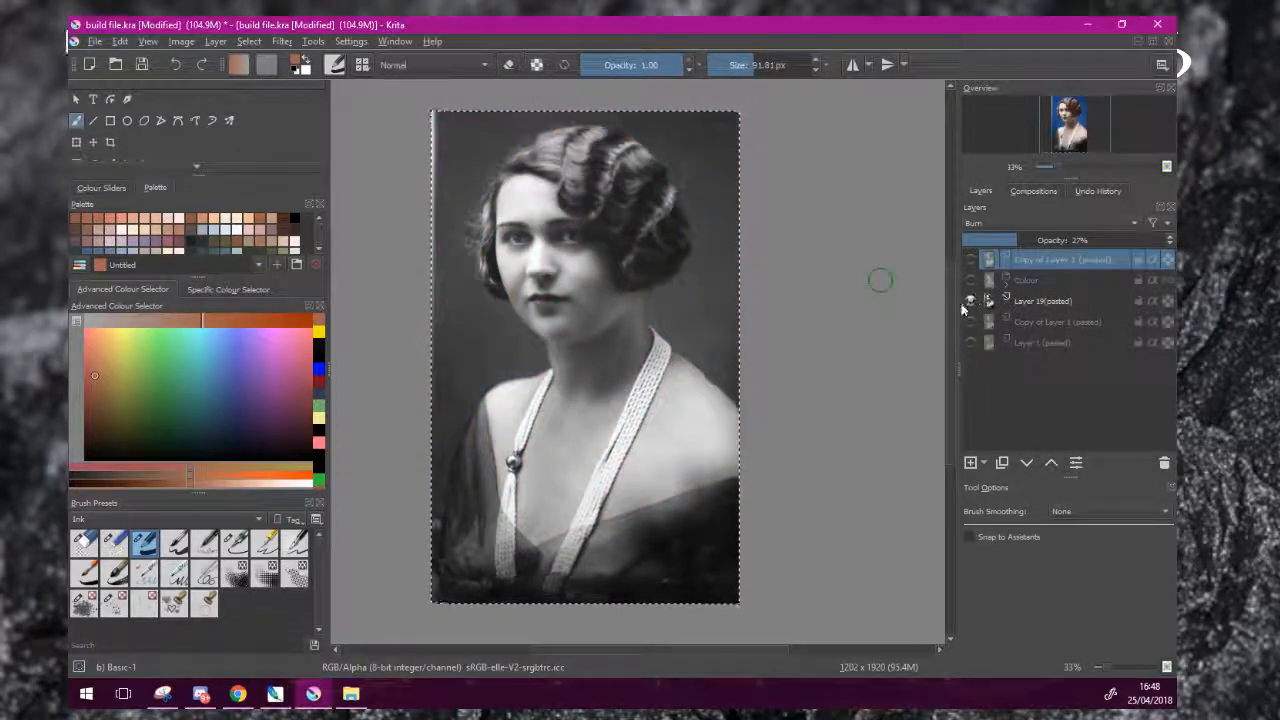
click(970, 301)
click(970, 321)
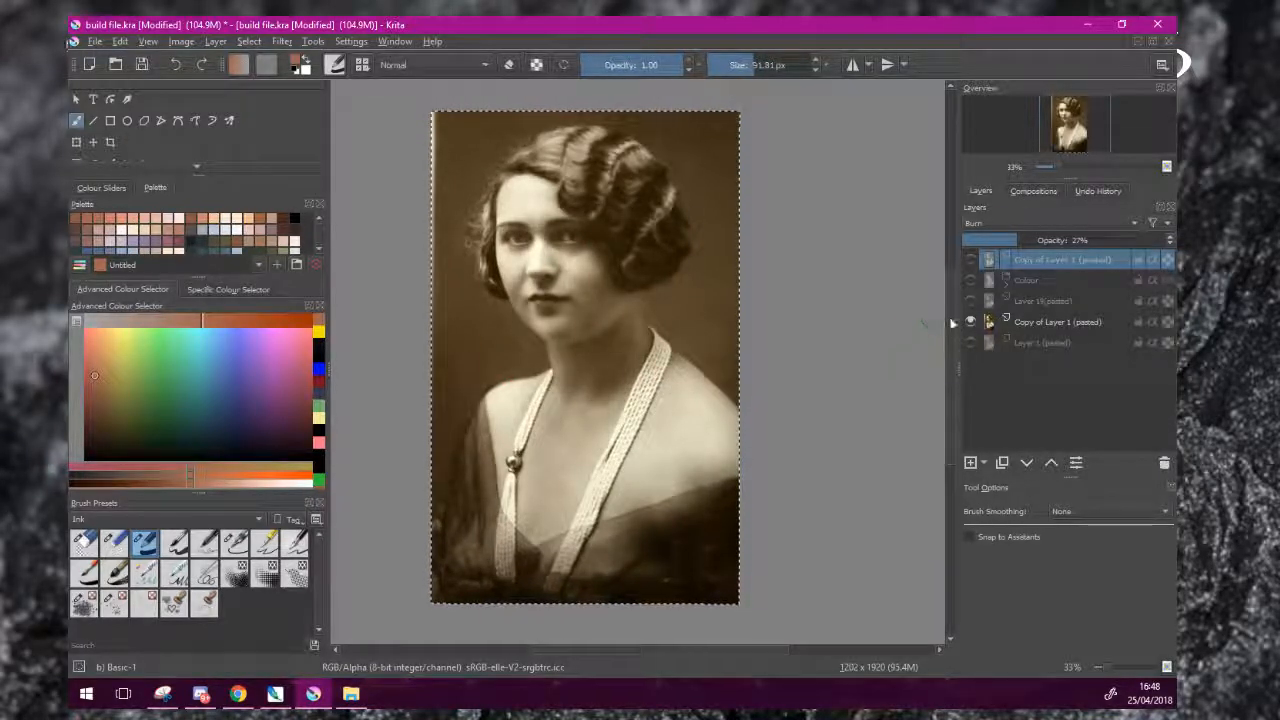
Show Layer 19(pasted) and the Colour group again, expanding the group to look through its layers.
mouse_move(973, 307)
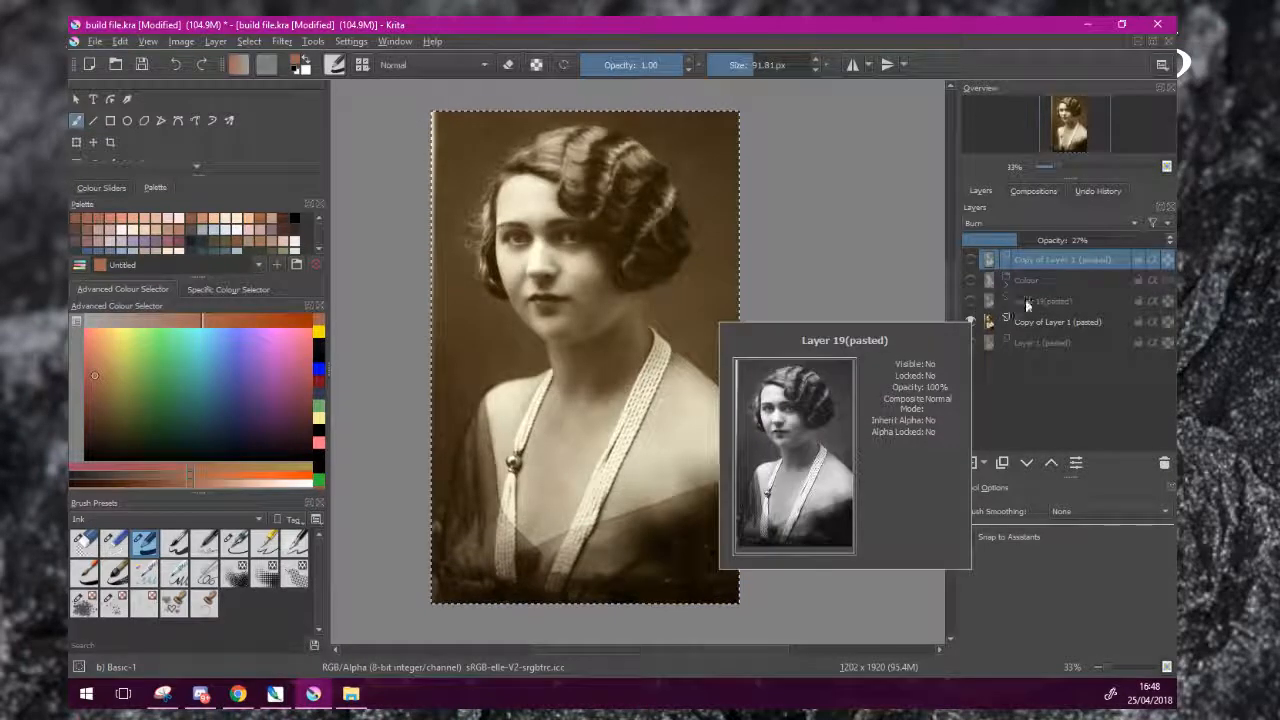
click(970, 301)
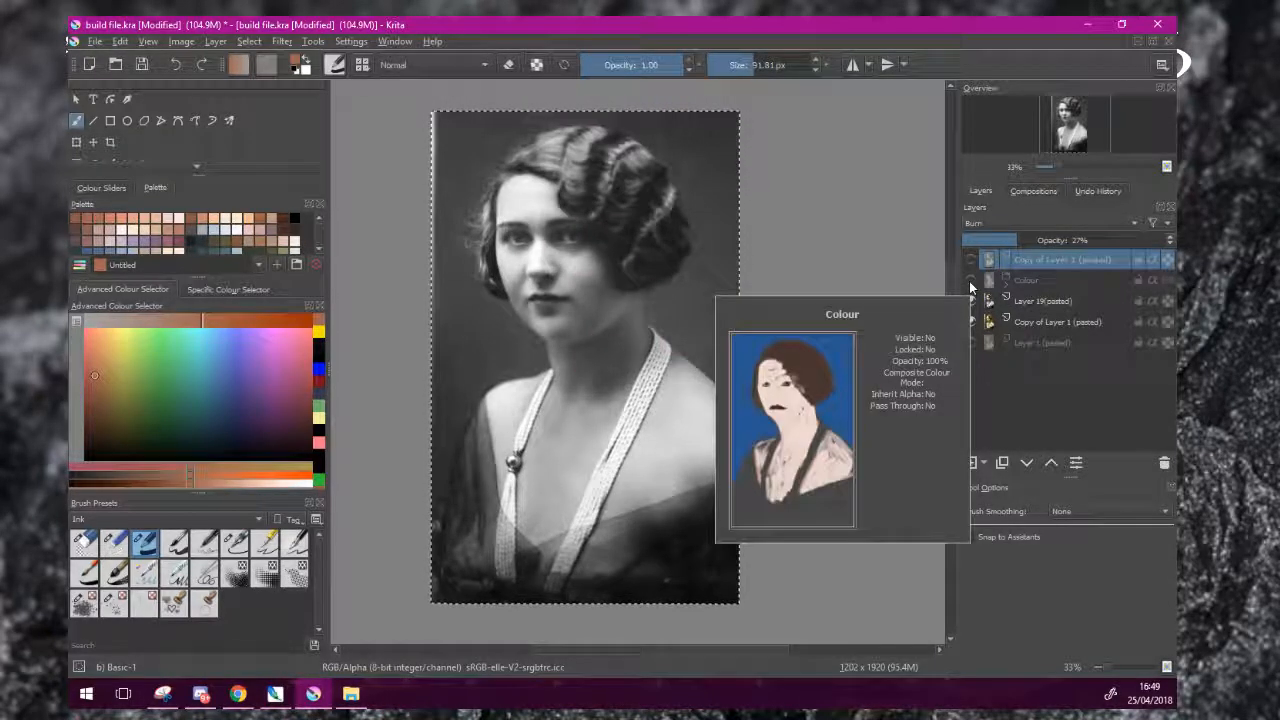
click(1005, 284)
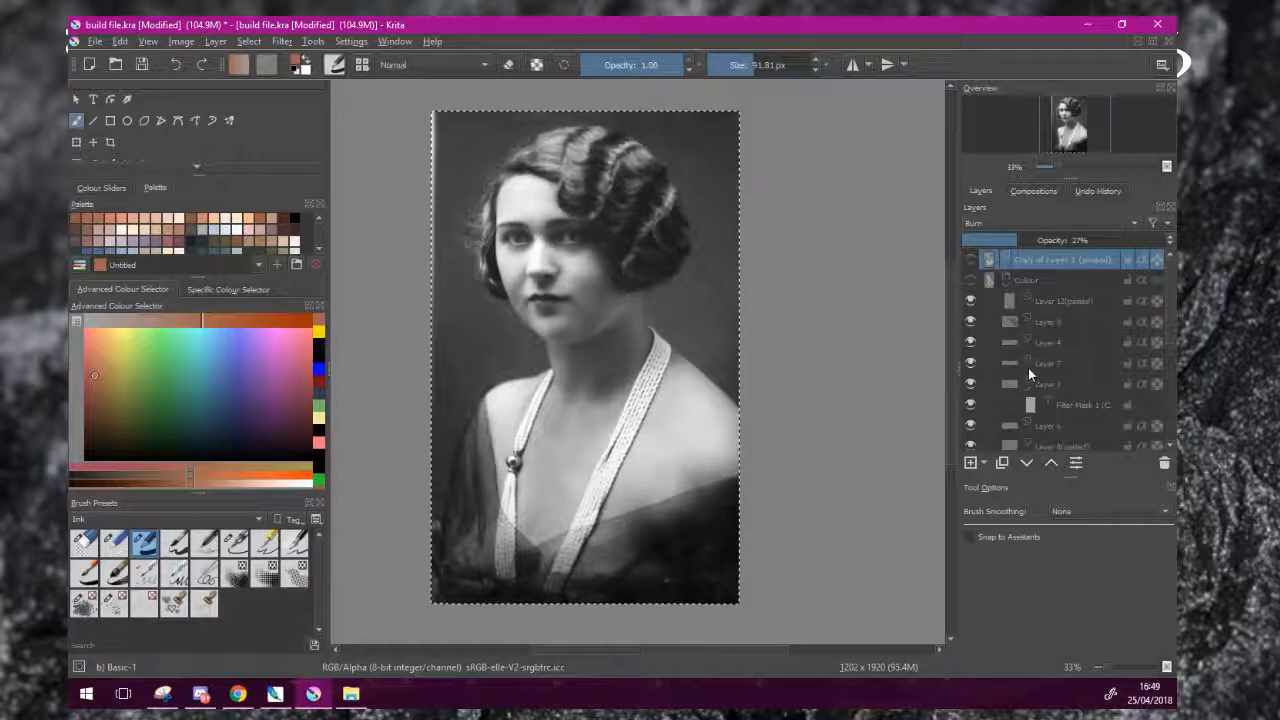
scroll(1028, 368, down, 5)
scroll(1031, 378, up, 4)
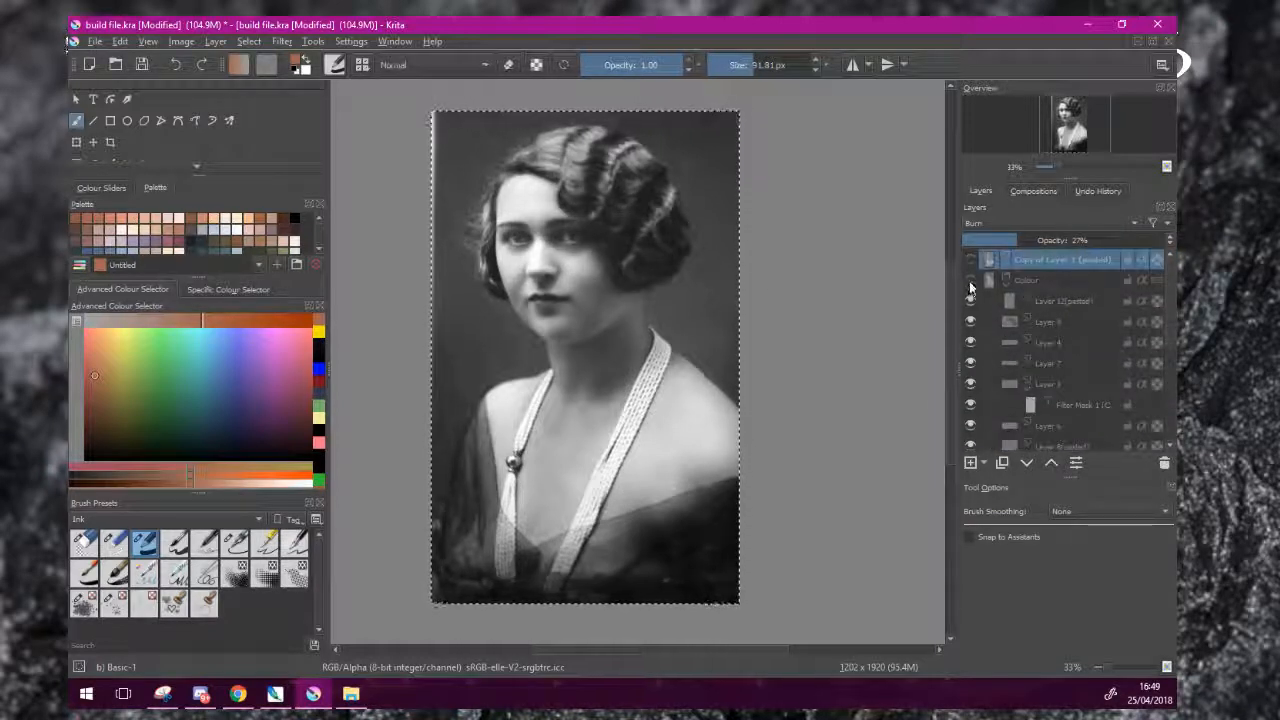
click(970, 281)
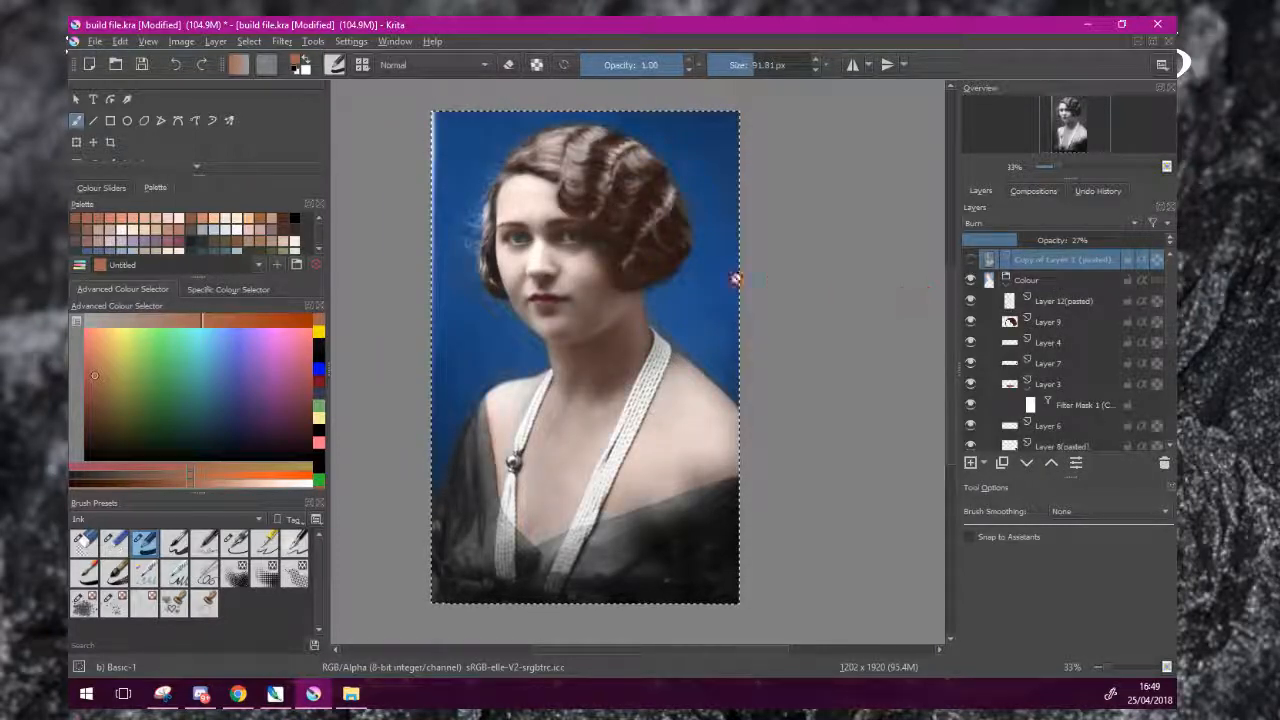
Lower the Colour group's opacity to 74% and collapse the group.
scroll(714, 271, down, 1)
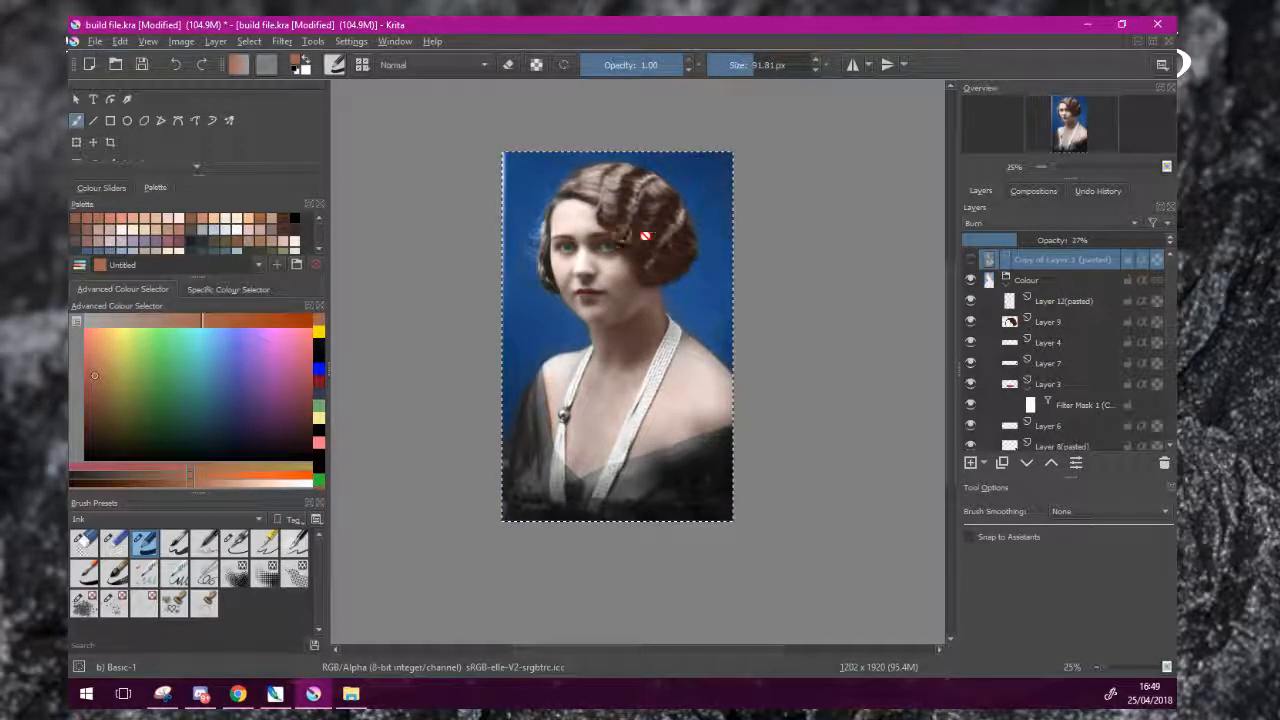
scroll(780, 271, up, 2)
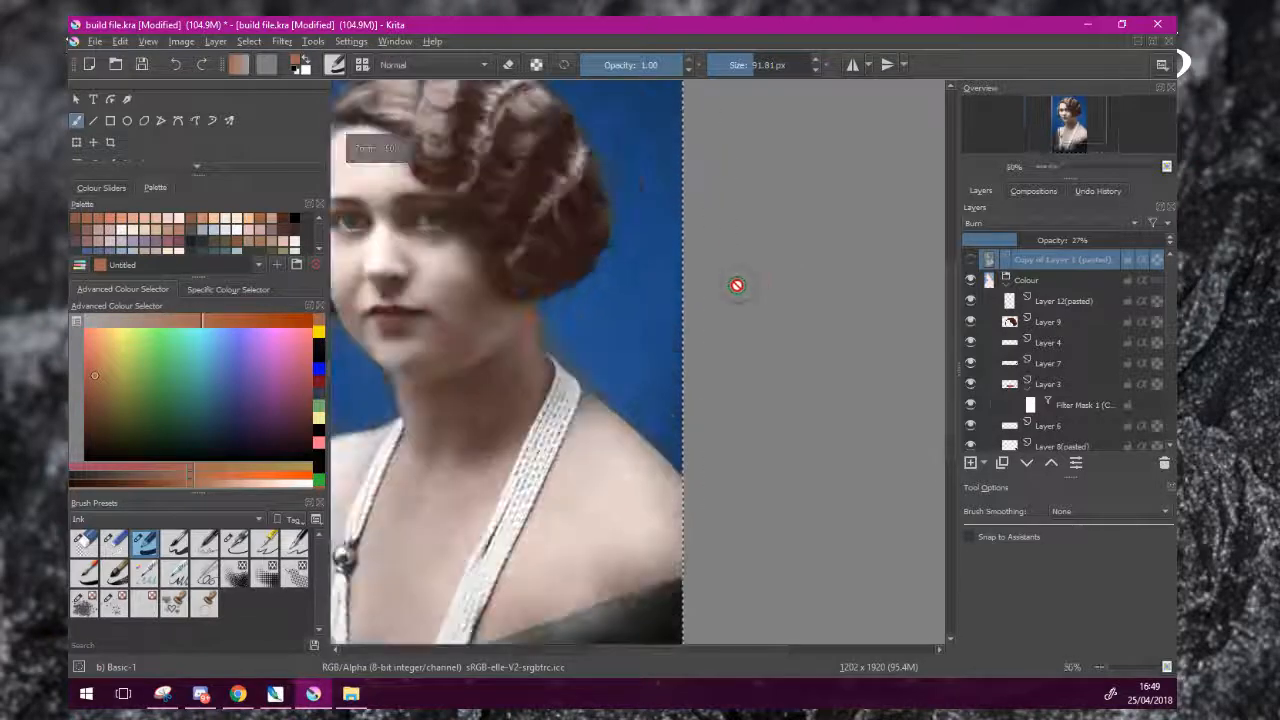
scroll(894, 277, down, 2)
scroll(777, 297, up, 1)
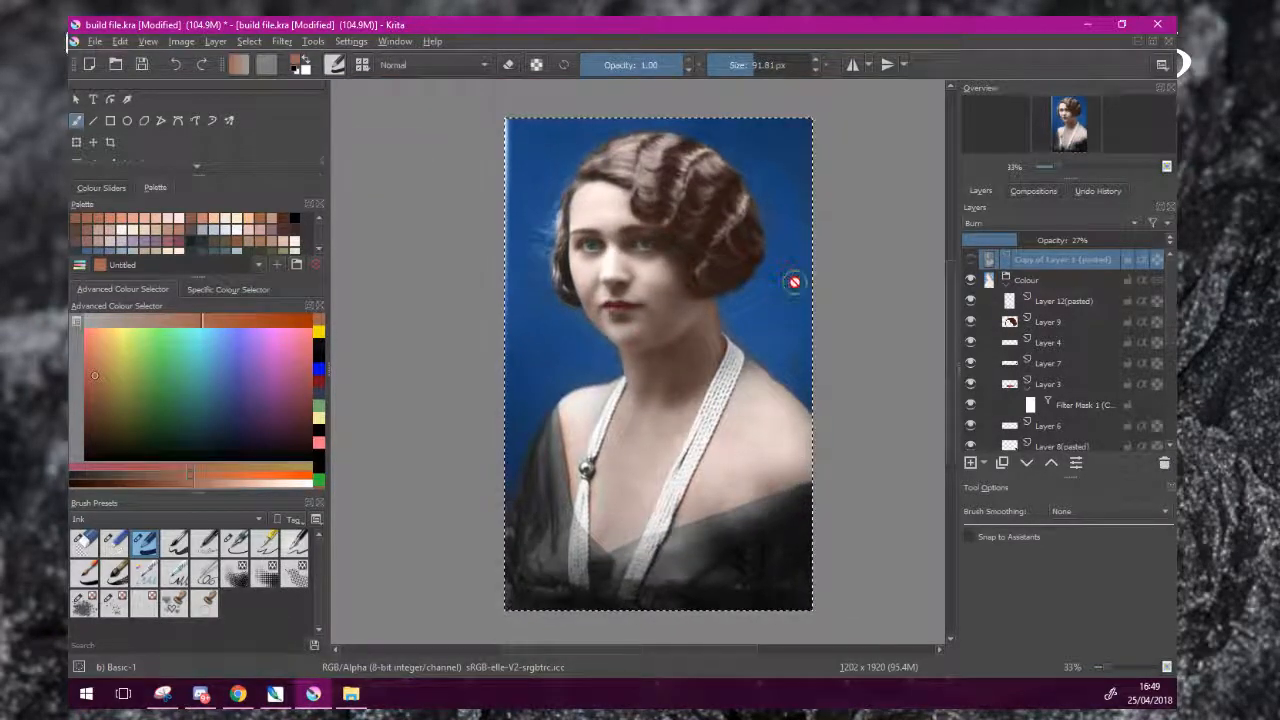
click(1045, 281)
mouse_move(1114, 243)
mouse_down()
mouse_move(1082, 242)
mouse_move(1110, 246)
mouse_up()
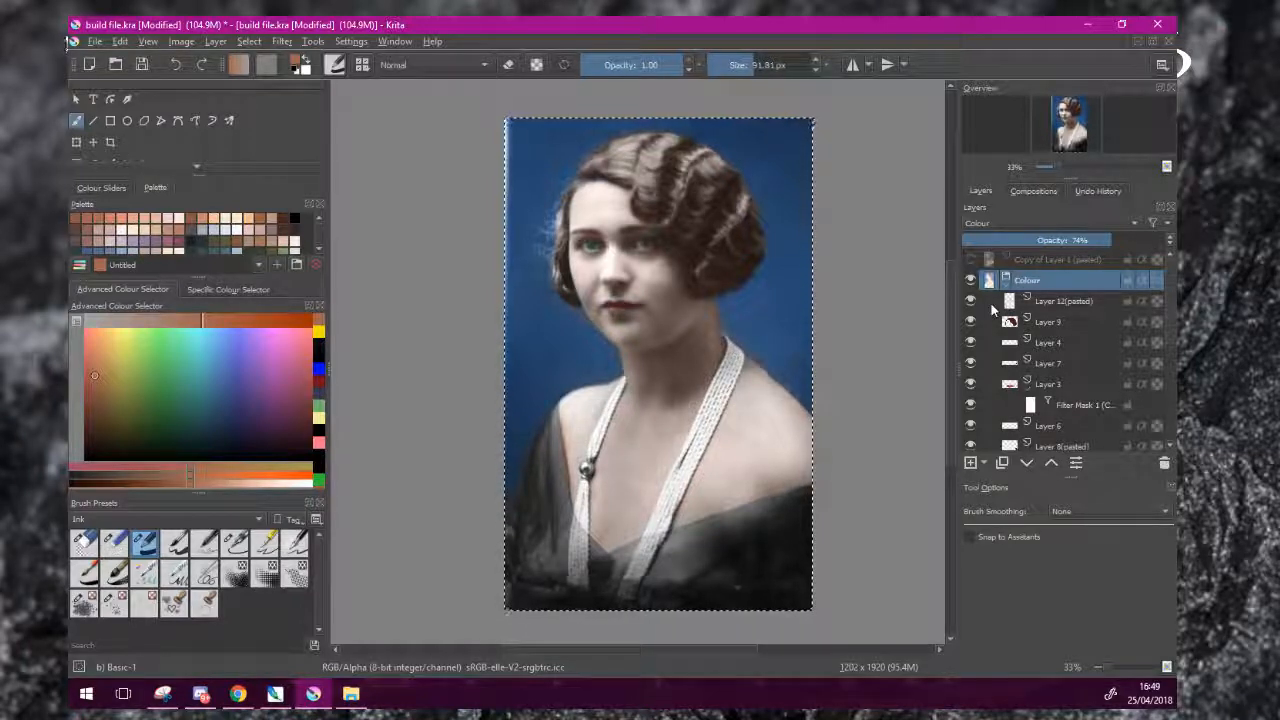
mouse_move(991, 303)
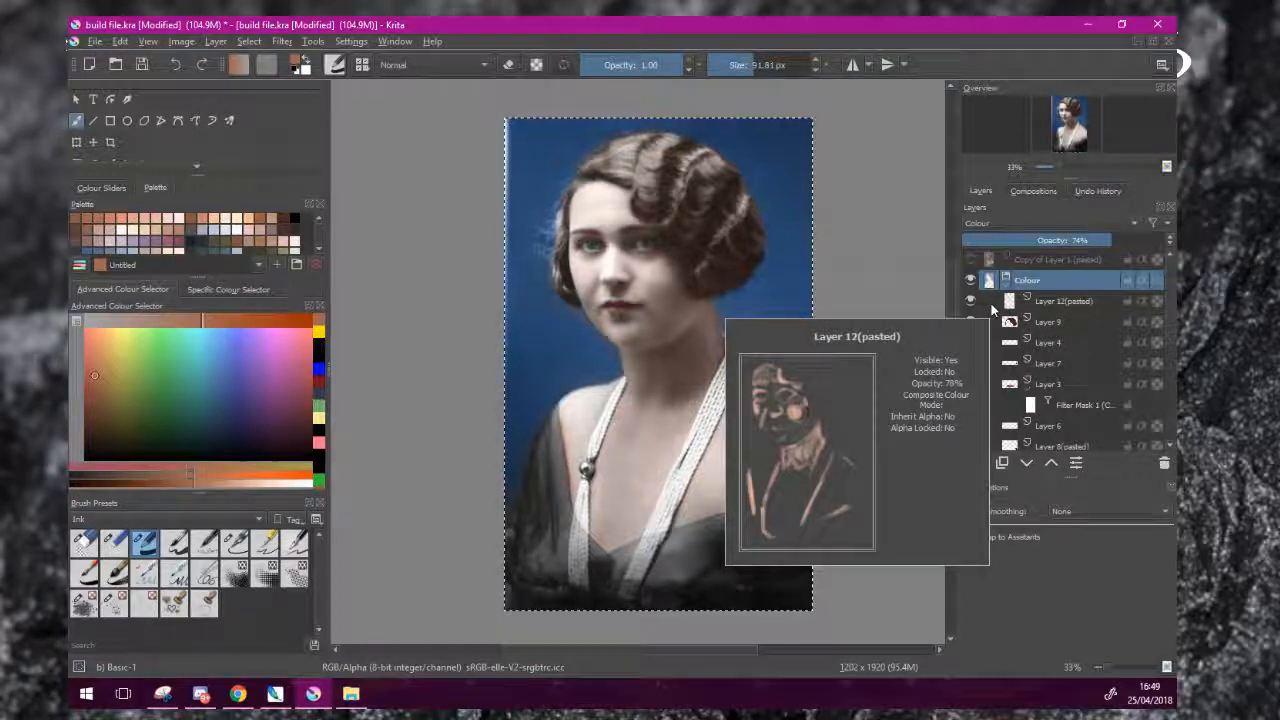
click(1006, 284)
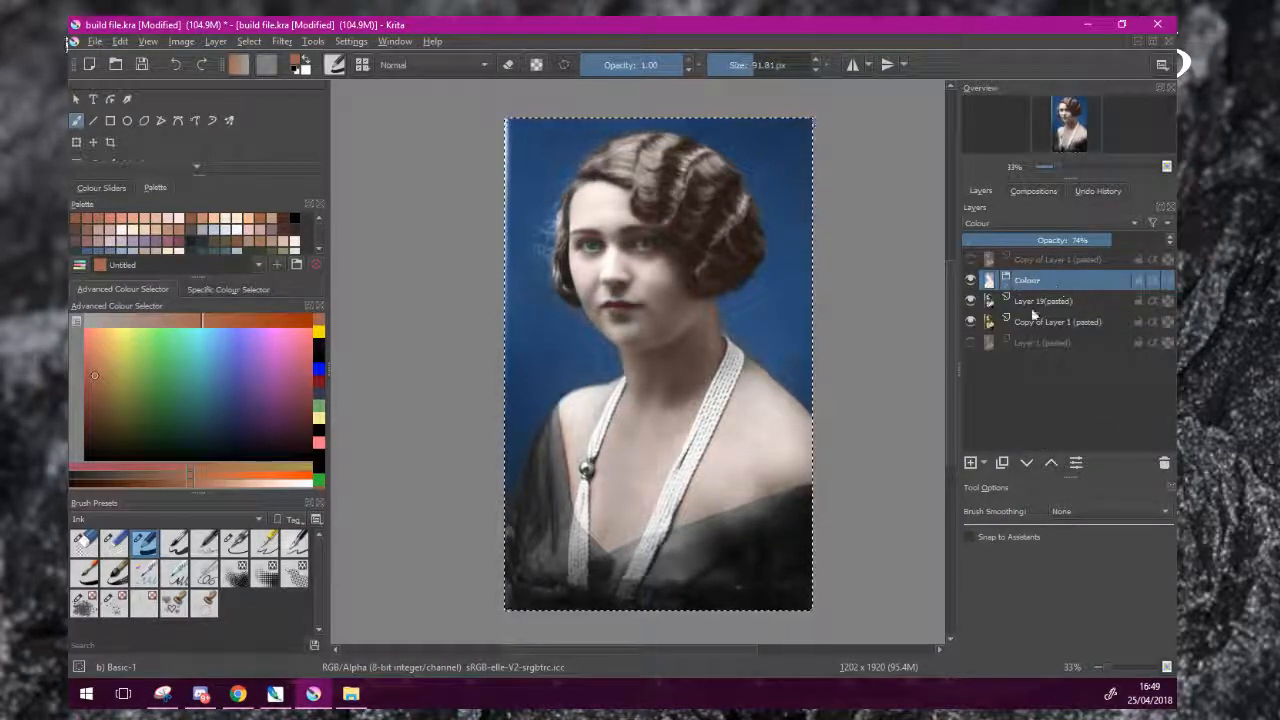
Duplicate Layer 19(pasted) and move the copy directly above the Colour group.
click(1030, 302)
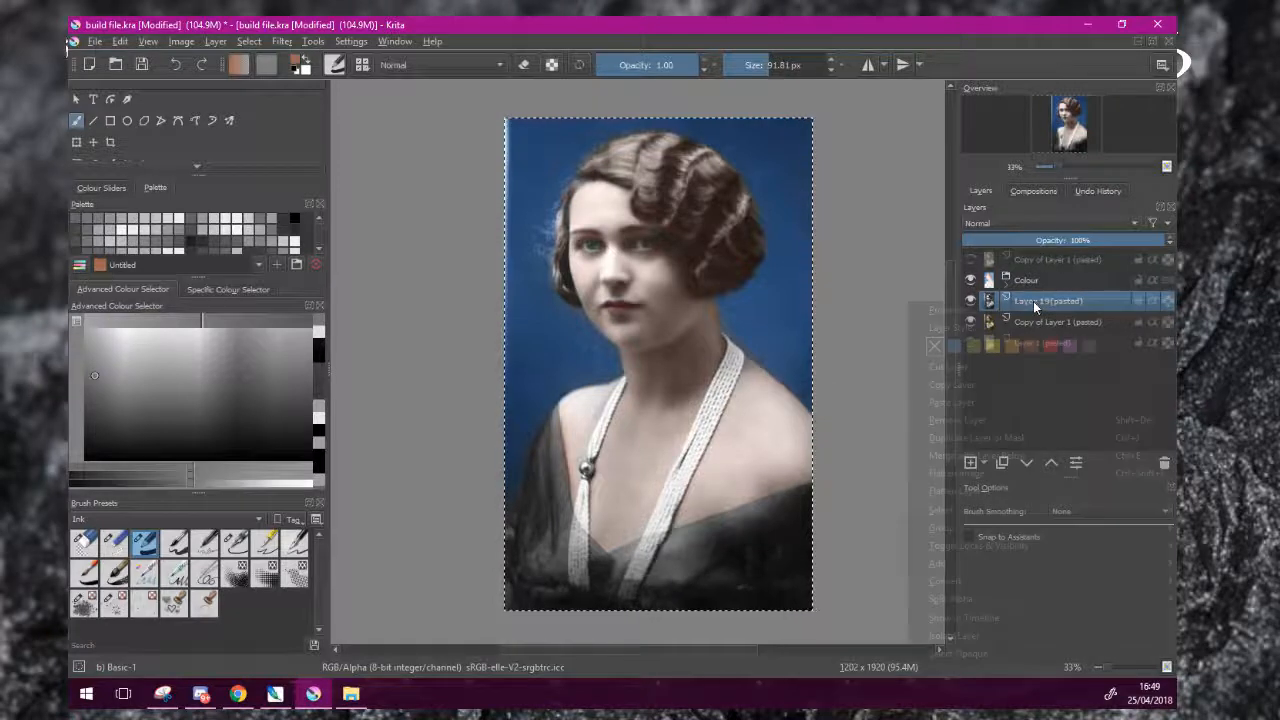
right_click(1033, 301)
click(1036, 438)
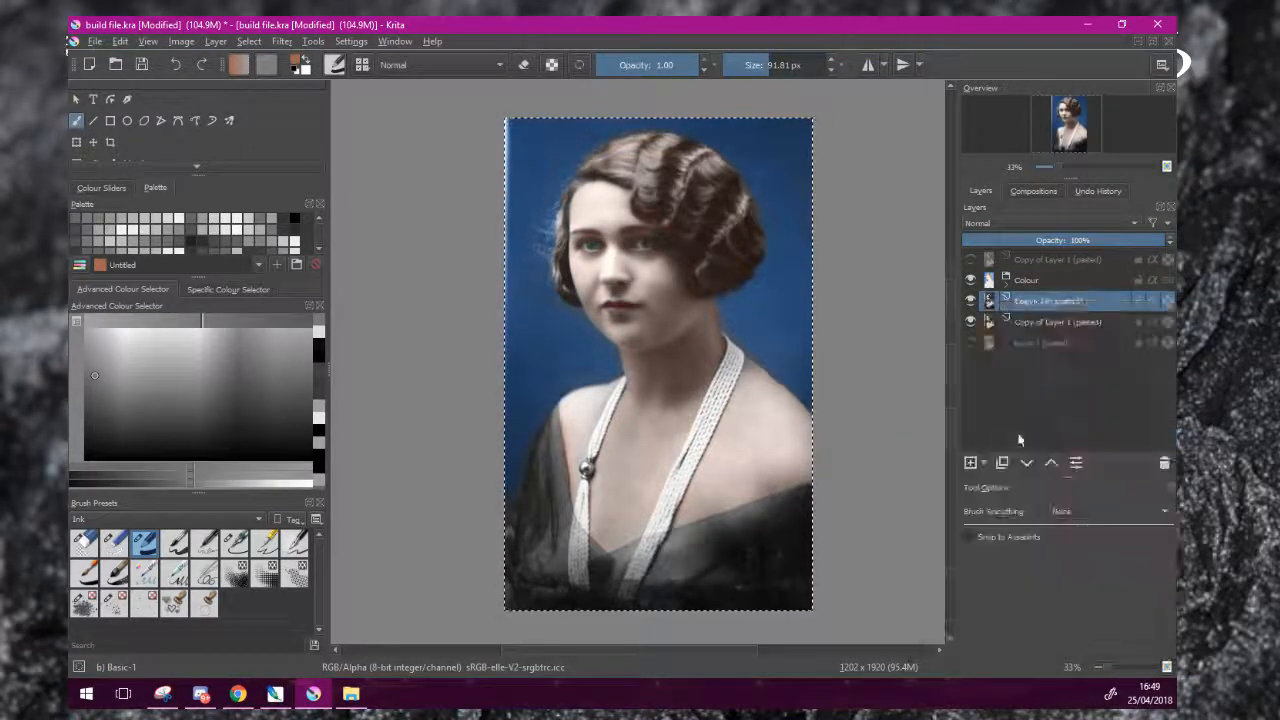
drag(1039, 303, 1042, 272)
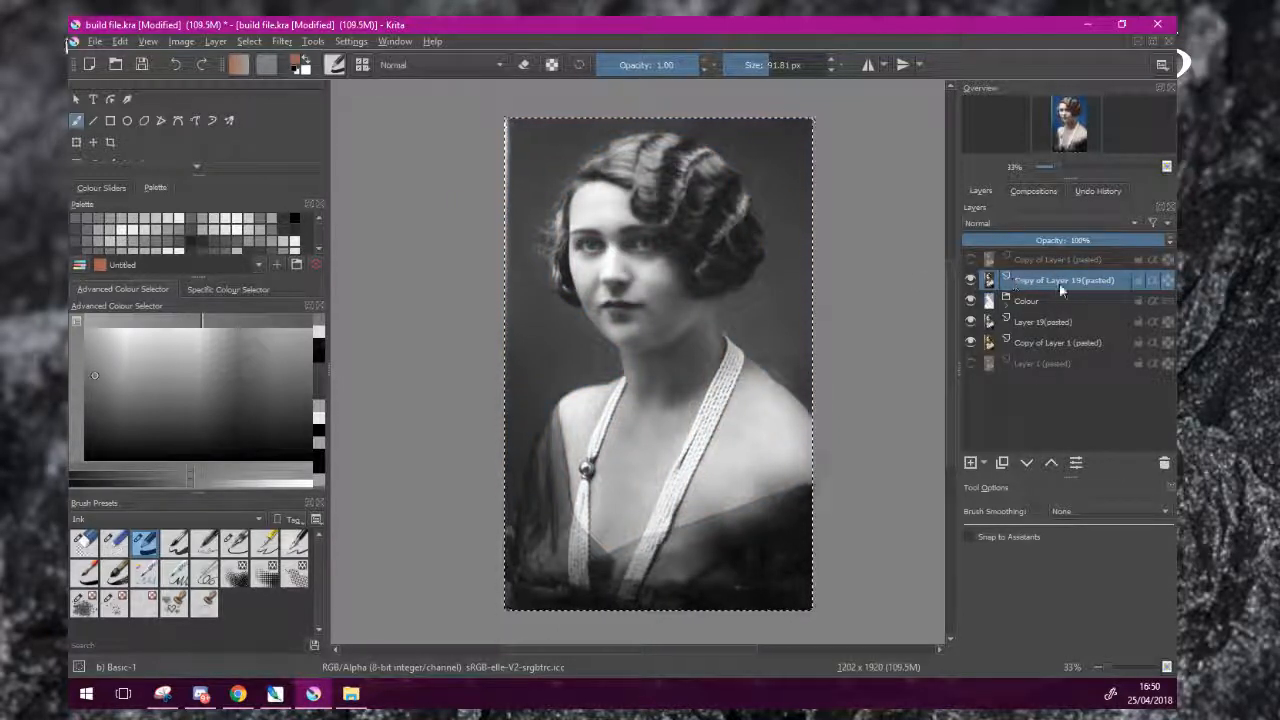
Set the copied black-and-white layer to the Burn blending mode at 25% opacity.
click(968, 226)
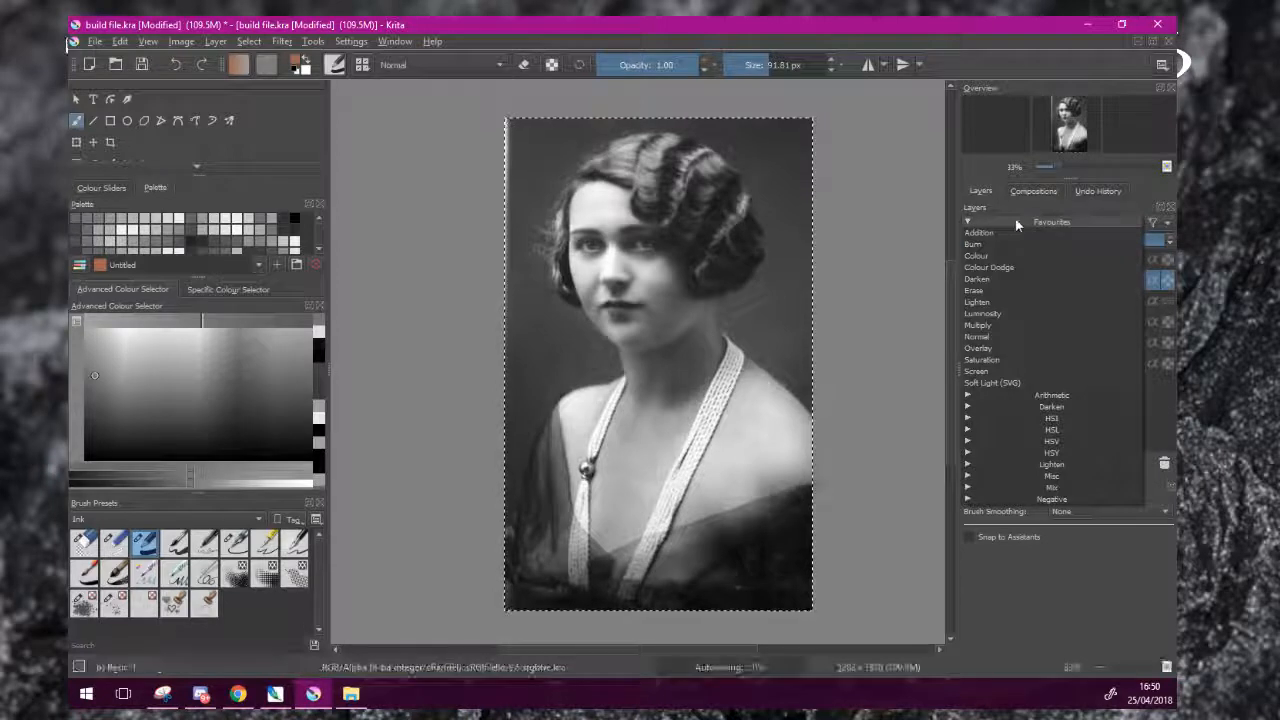
click(1002, 245)
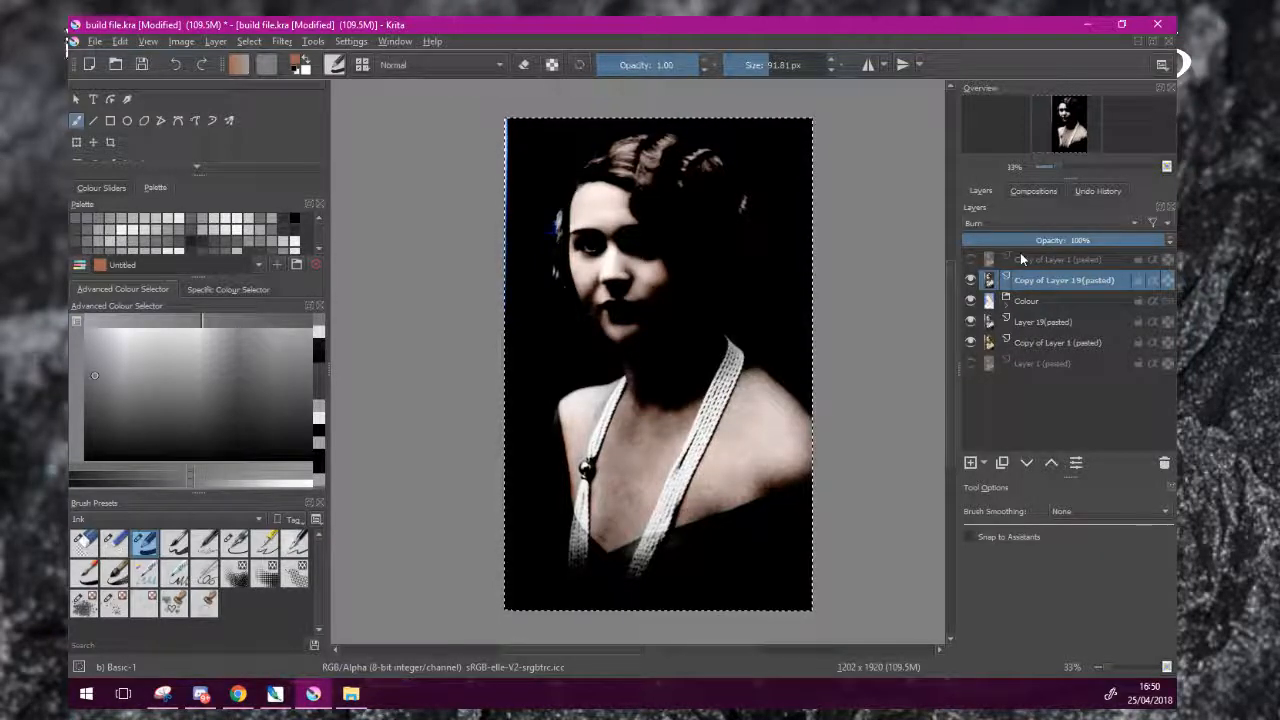
mouse_move(1020, 257)
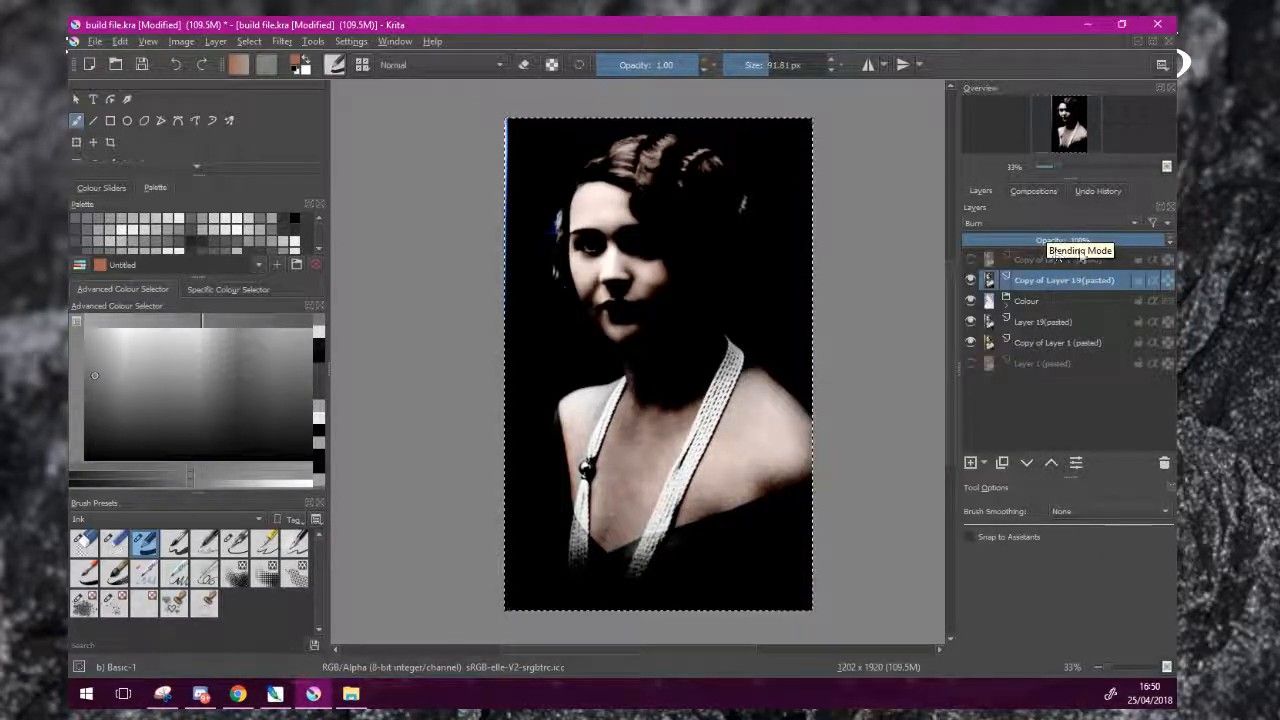
click(1025, 240)
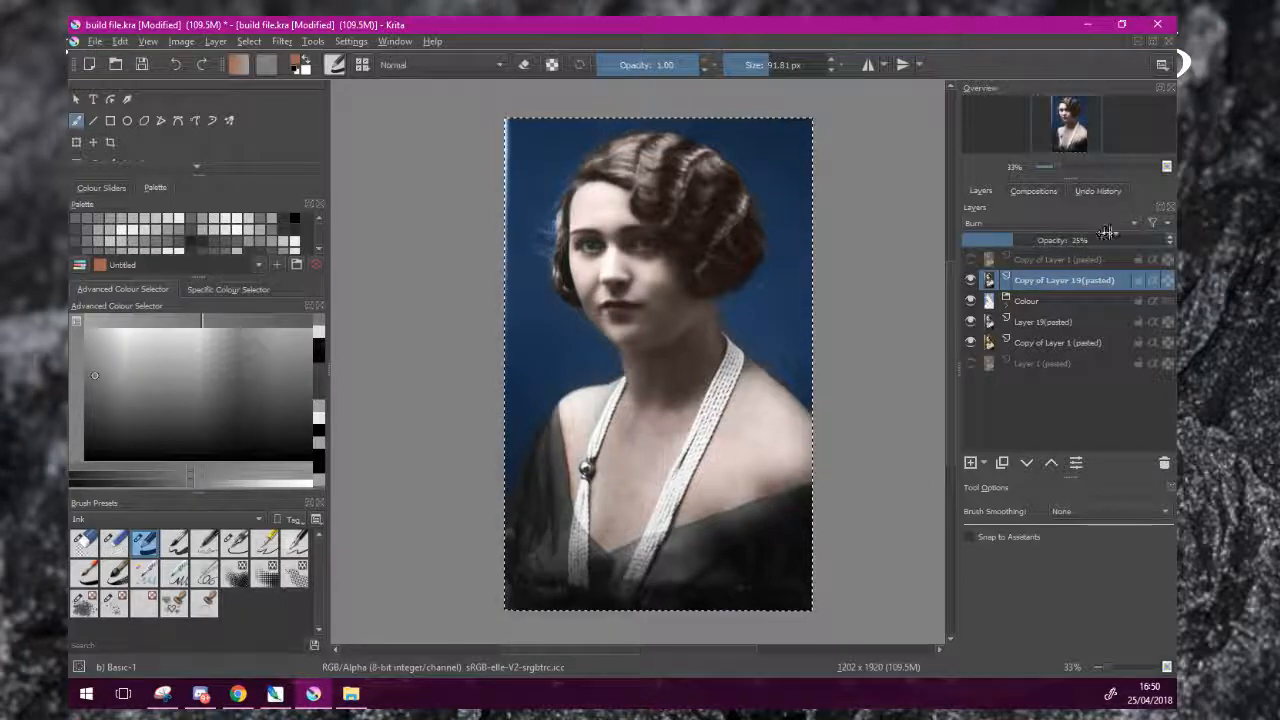
Compare the portrait with and without the Burn layer by toggling its visibility, leaving it shown.
click(970, 281)
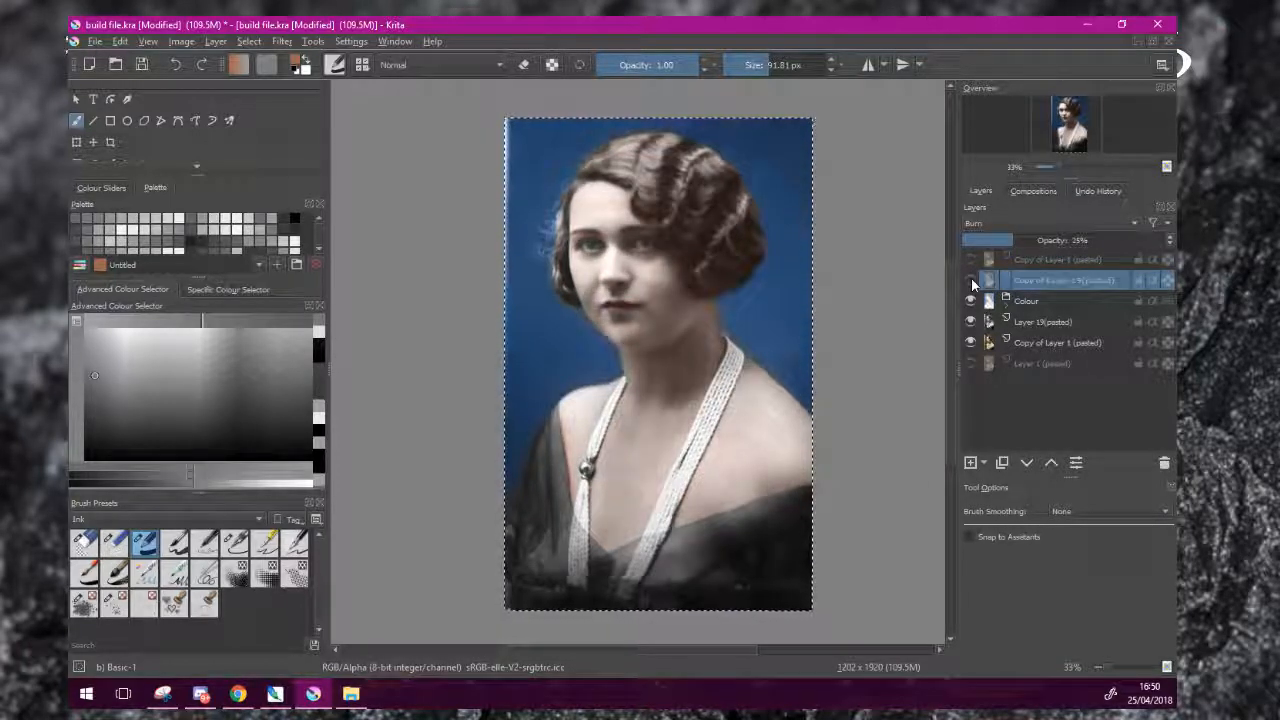
click(970, 281)
click(970, 281)
click(970, 281)
click(970, 281)
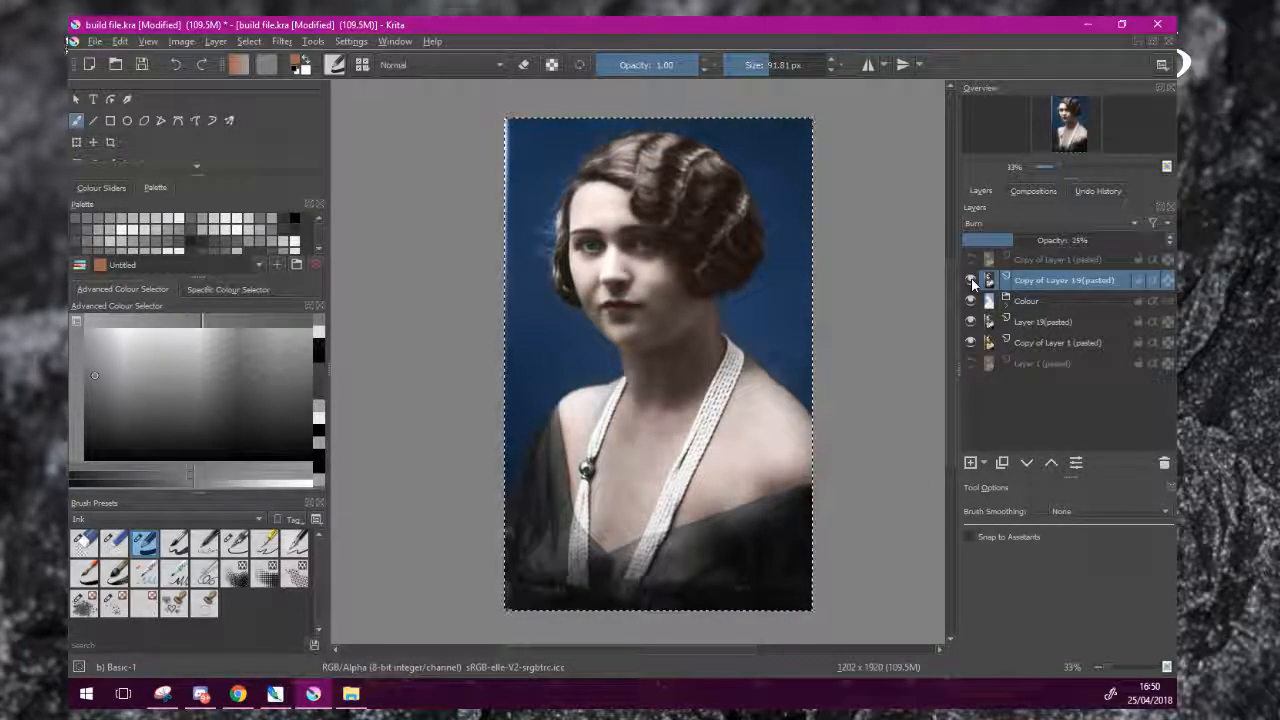
click(970, 281)
click(970, 281)
Change the copied layer's blending mode to Darken and raise its opacity to 91%.
click(1000, 224)
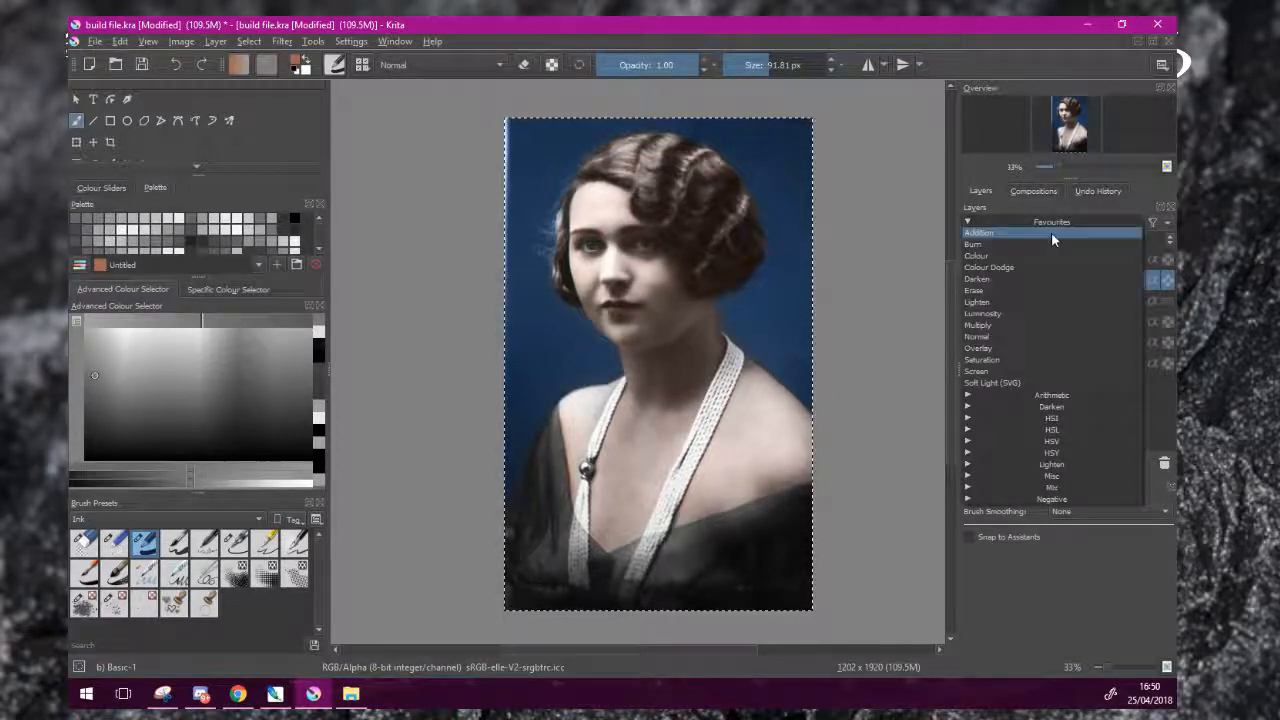
click(1024, 279)
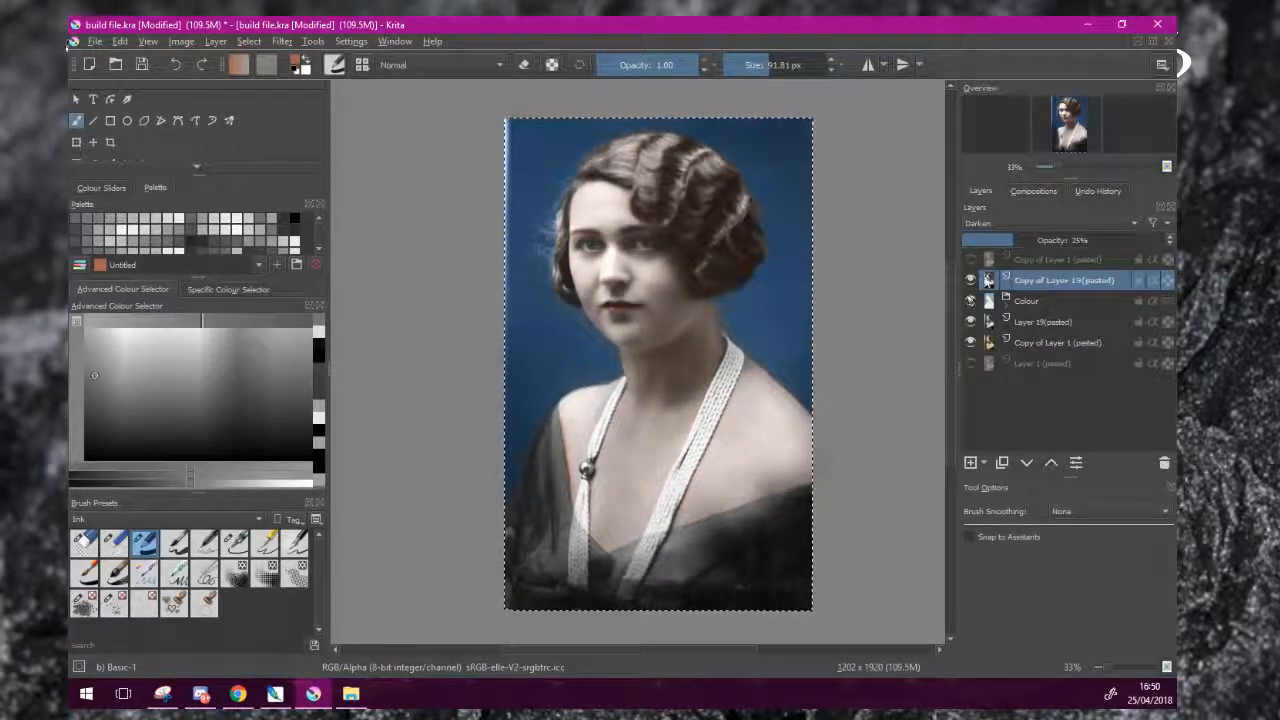
drag(1040, 240, 1150, 243)
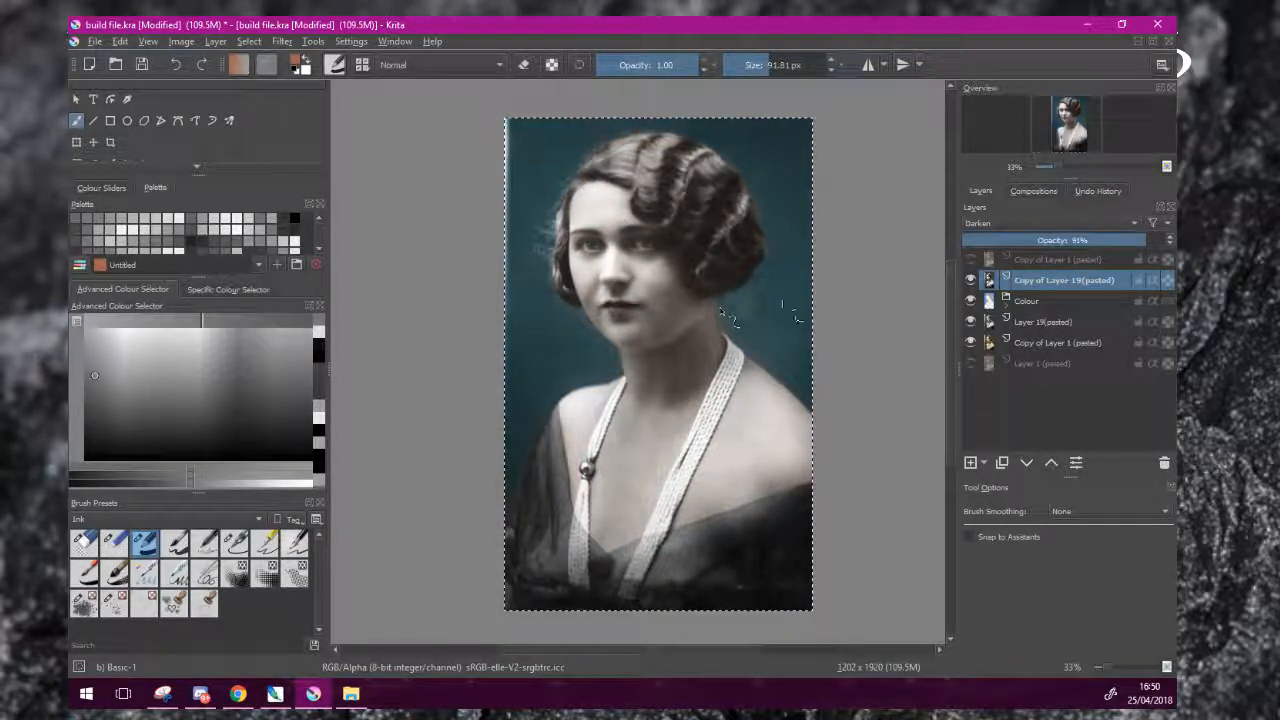
Set the copied layer's blending mode back to Burn and duplicate that layer.
click(1033, 224)
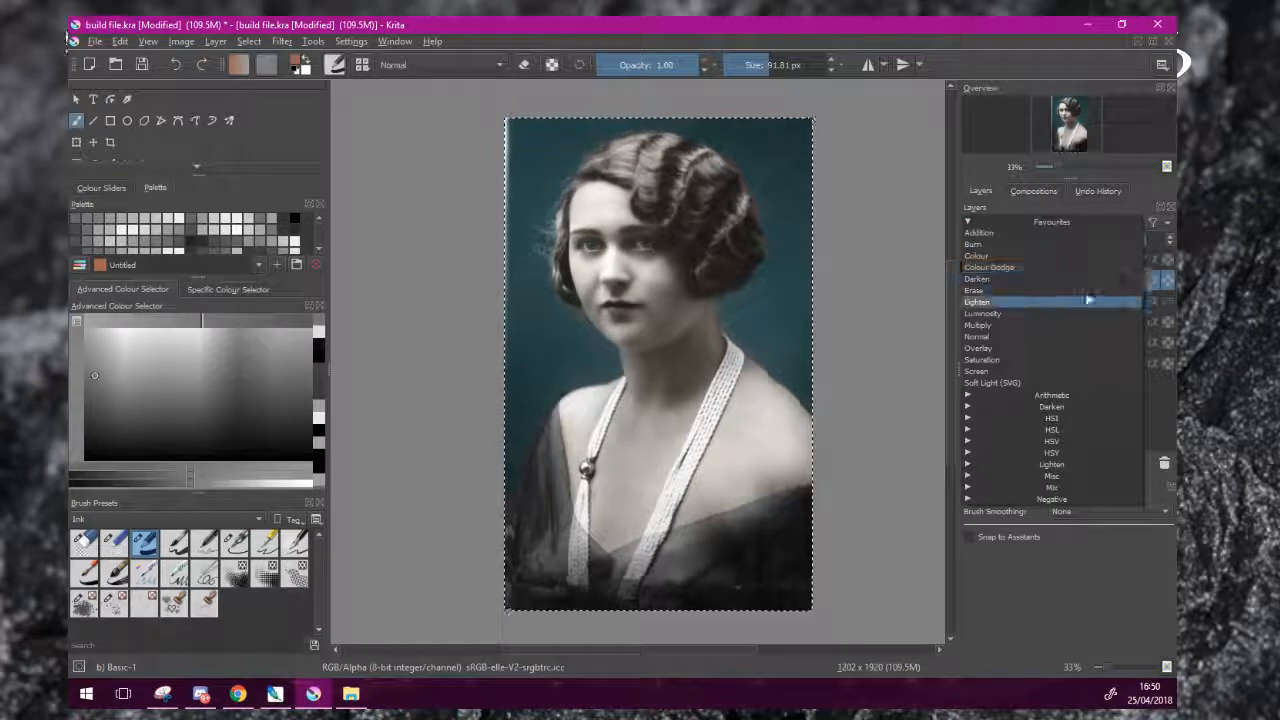
click(1065, 246)
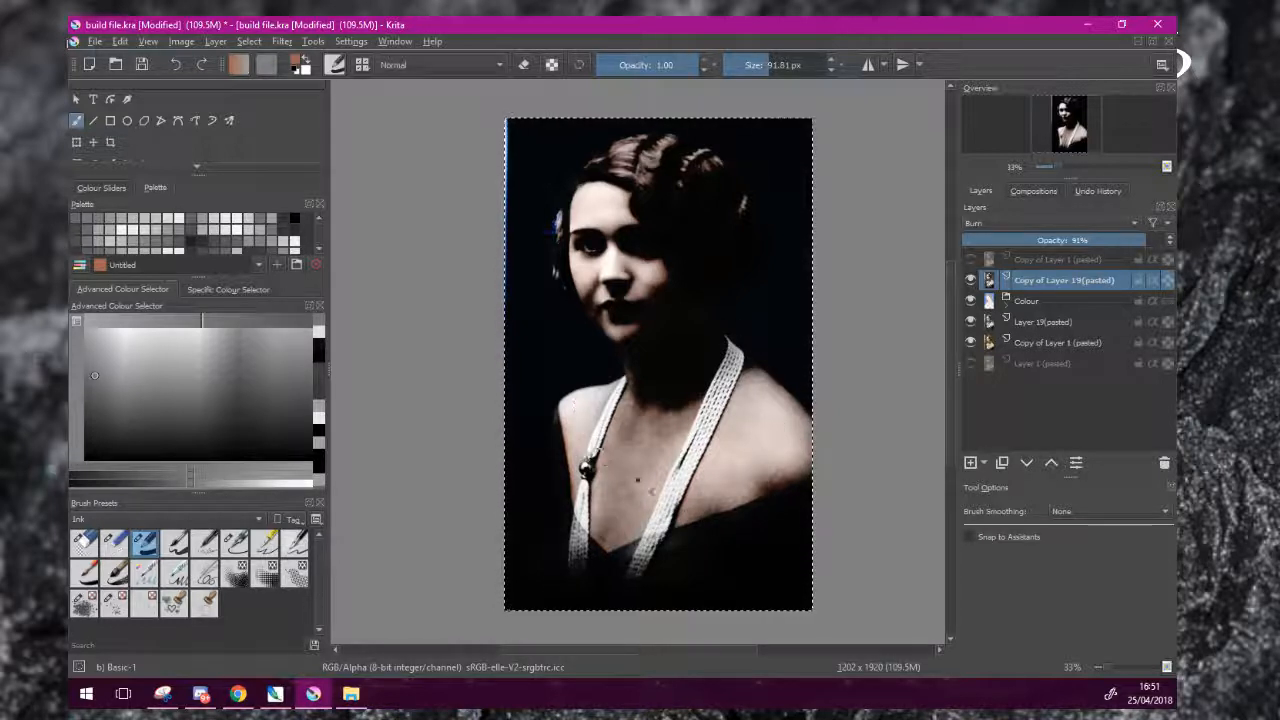
right_click(1033, 274)
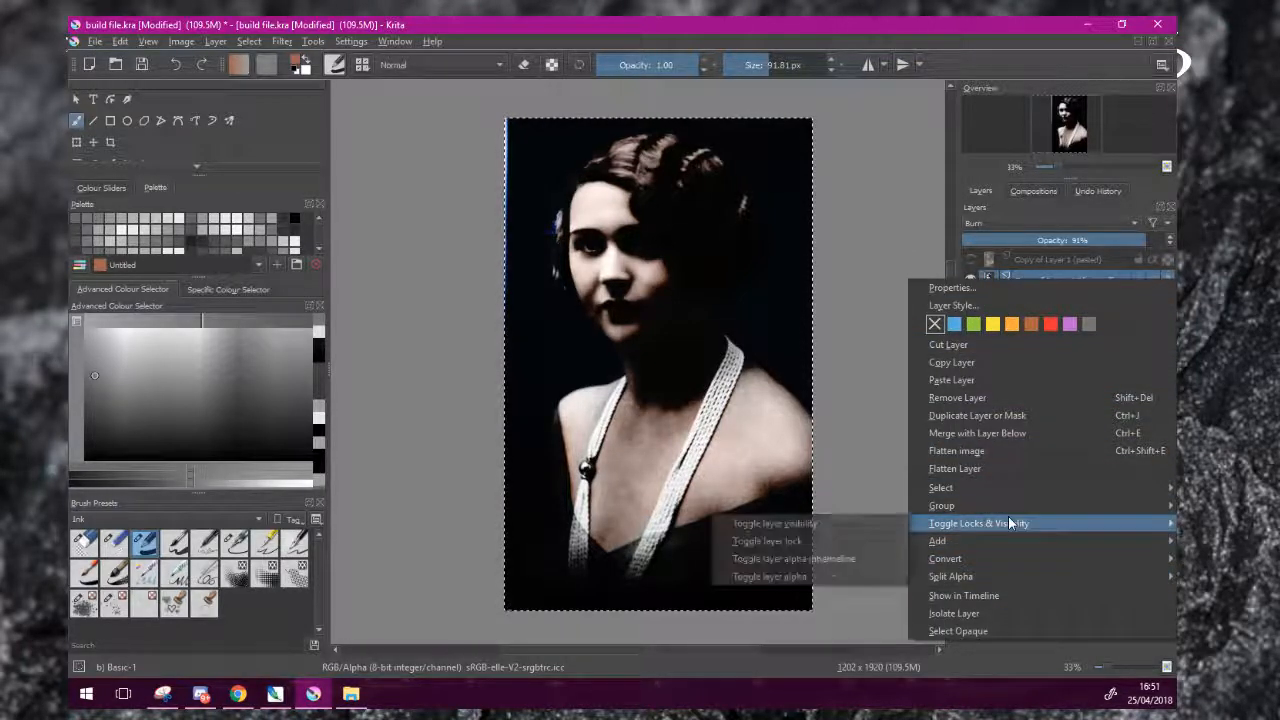
click(1023, 415)
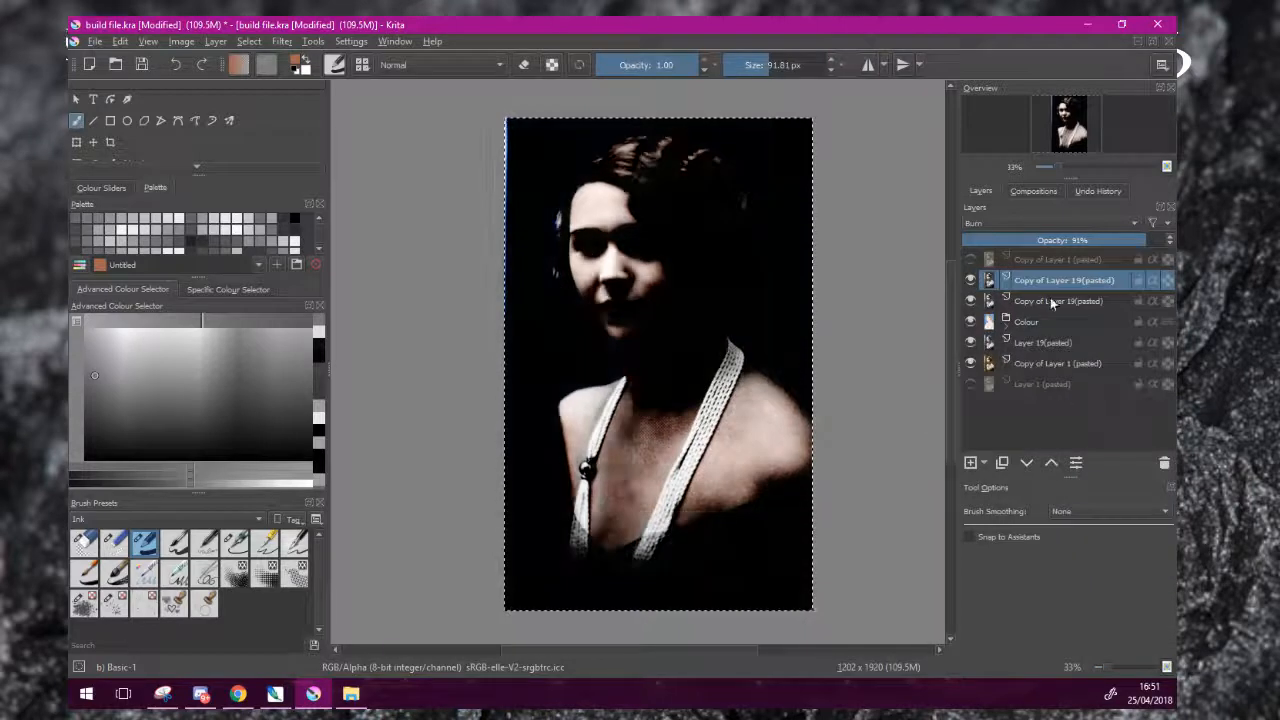
Set the lower of the two Copy of Layer 19(pasted) layers to the Multiply blending mode.
drag(1050, 297, 1055, 303)
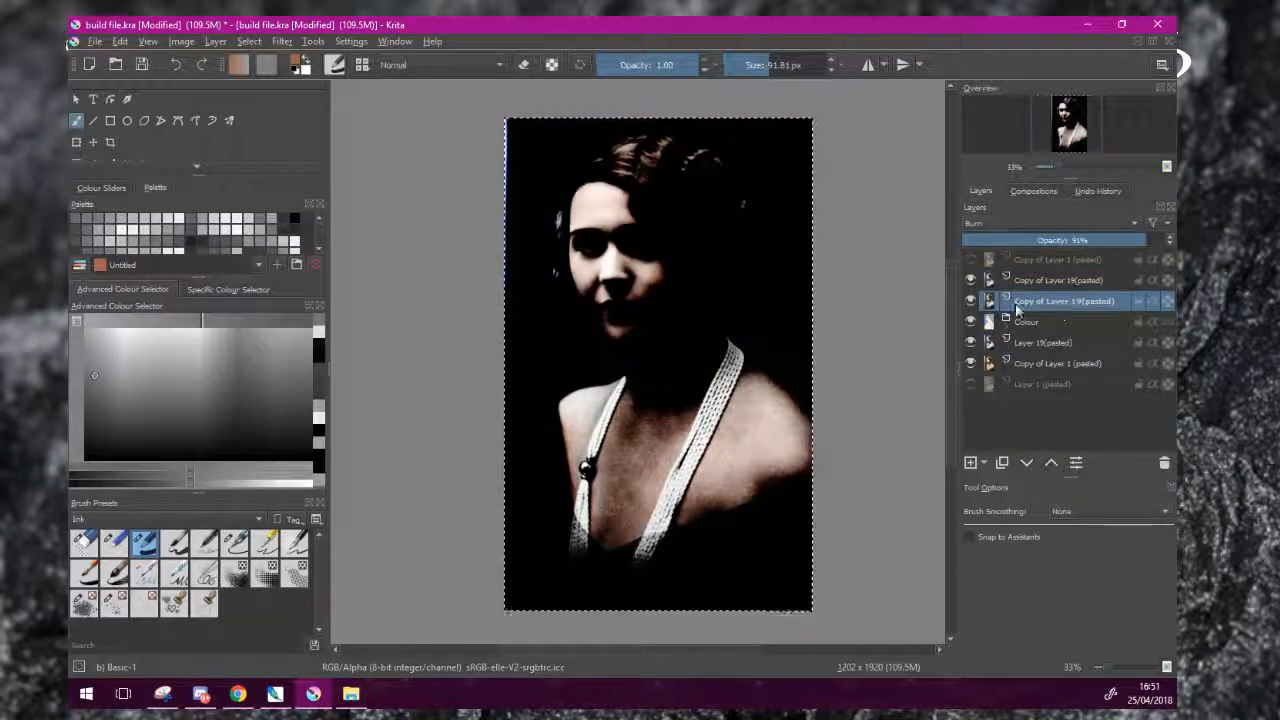
click(1037, 225)
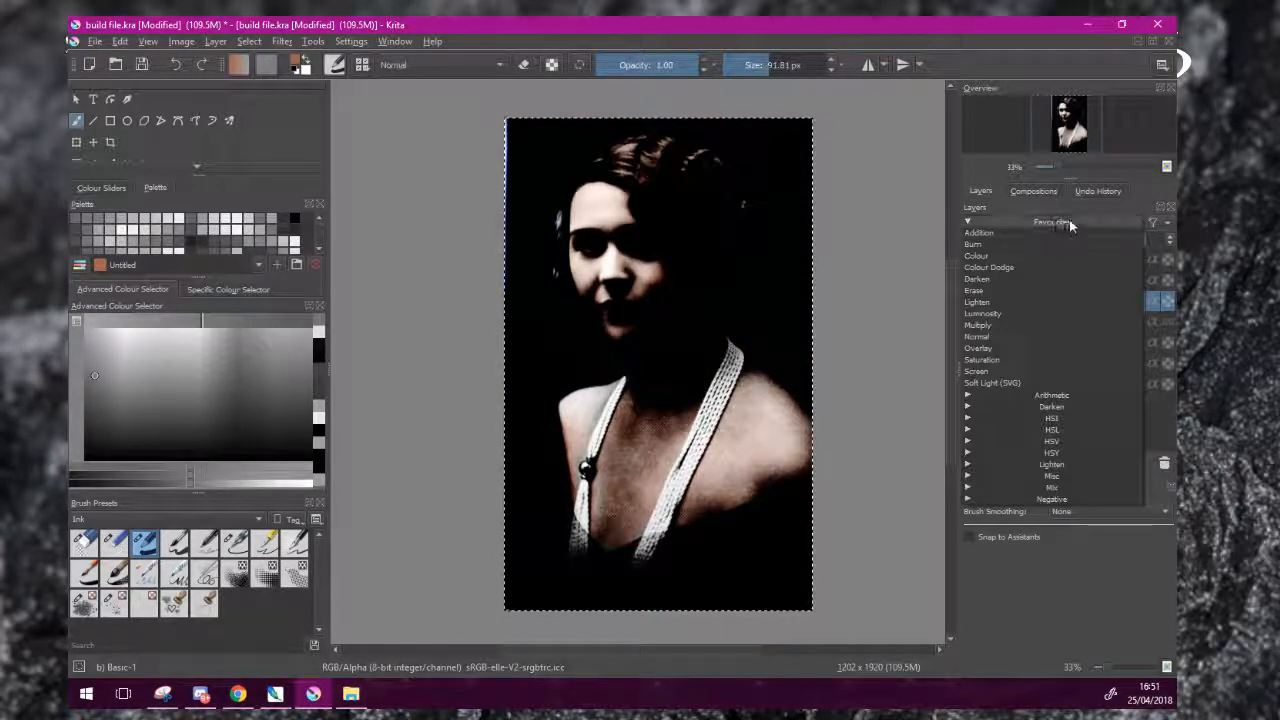
click(1047, 329)
scroll(751, 403, up, 1)
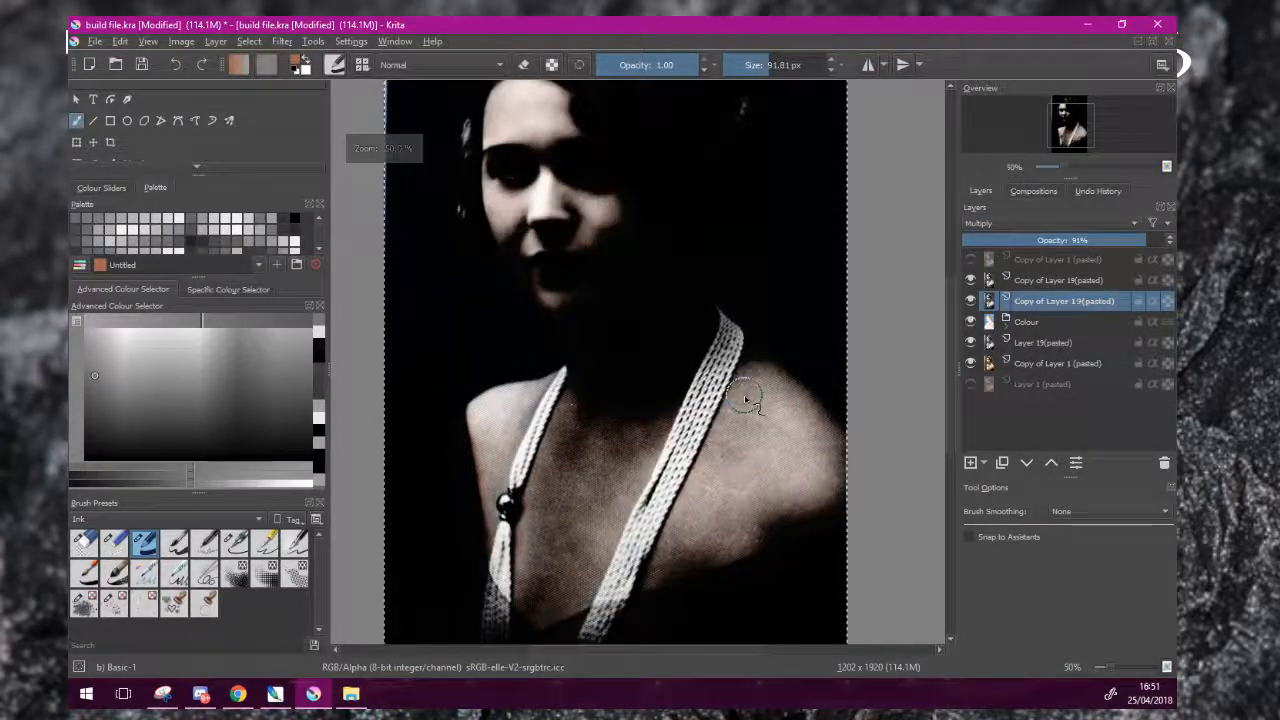
scroll(751, 403, down, 1)
drag(719, 393, 755, 398)
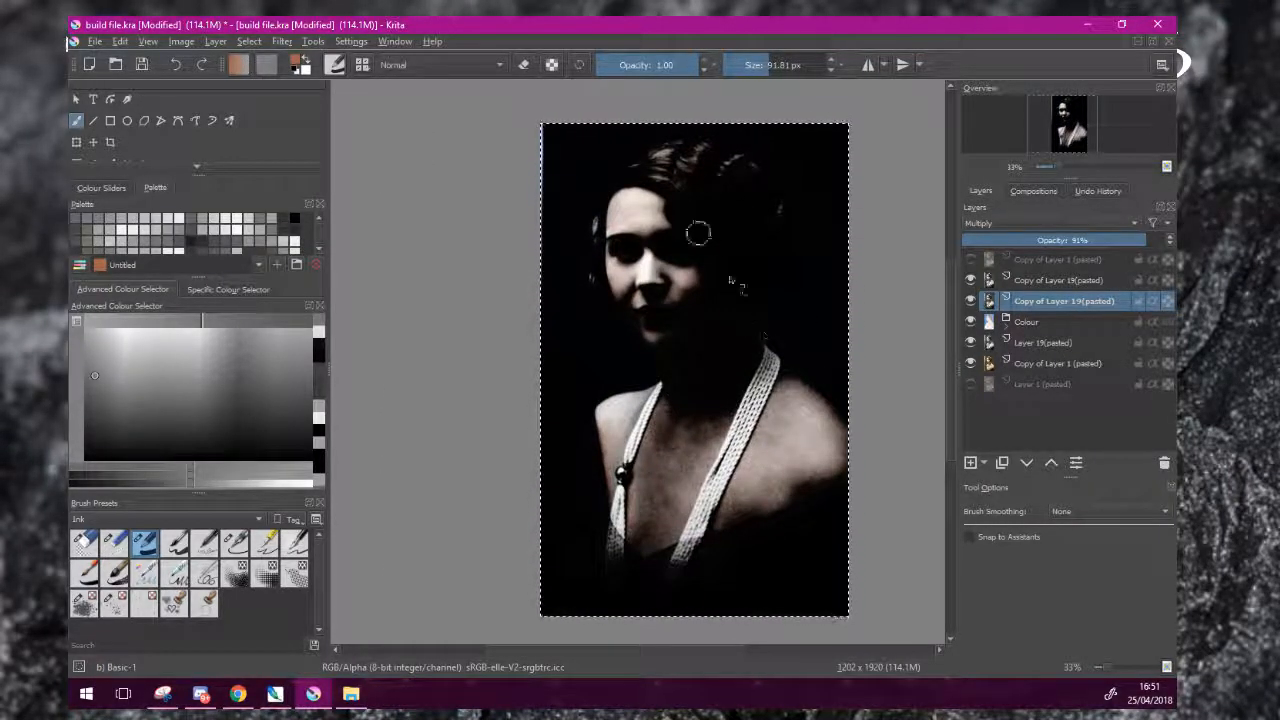
Lower the Multiply copy of Layer 19(pasted) to about 35% opacity and the Burn copy above it to 18%.
drag(1105, 238, 1020, 240)
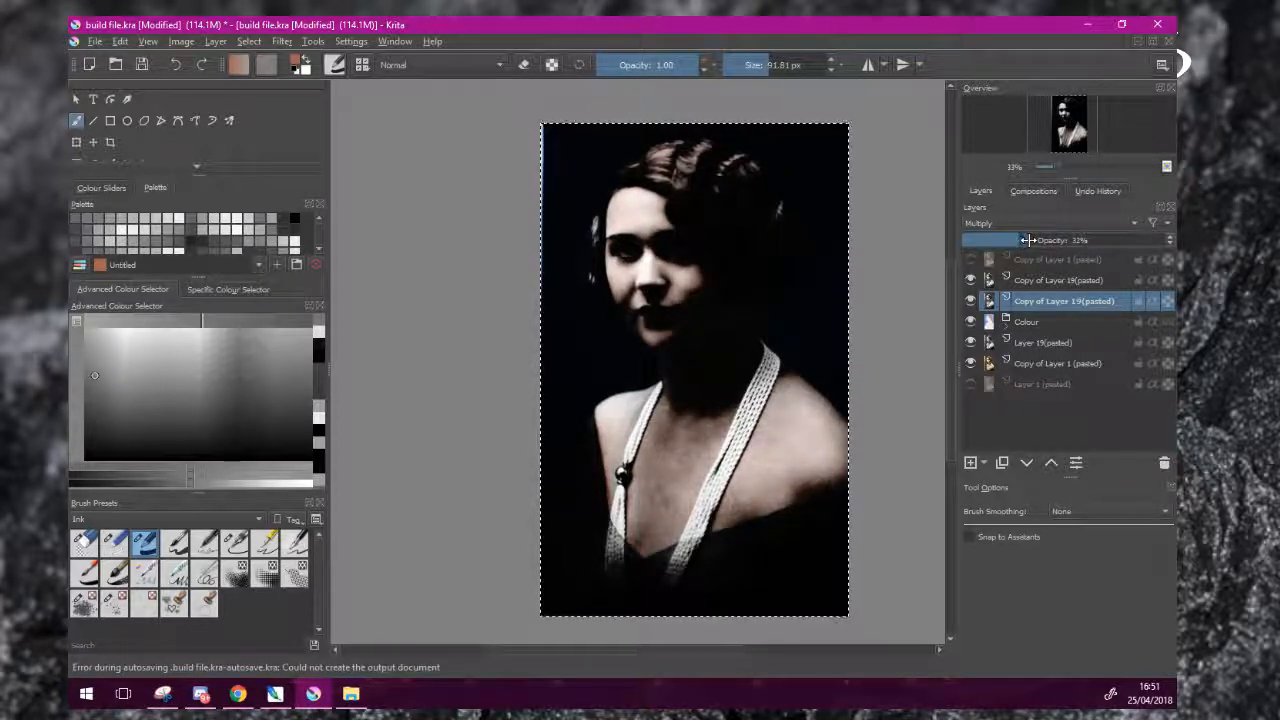
click(1032, 280)
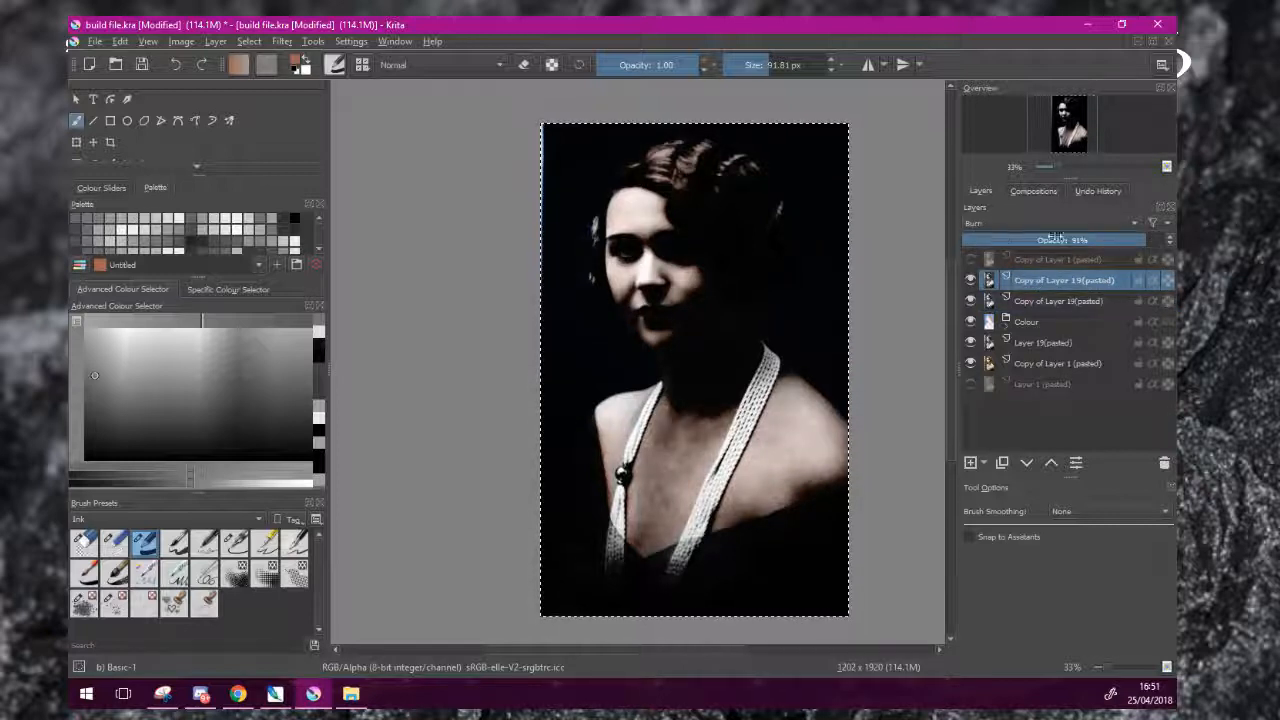
drag(1054, 238, 1030, 240)
drag(1018, 239, 998, 238)
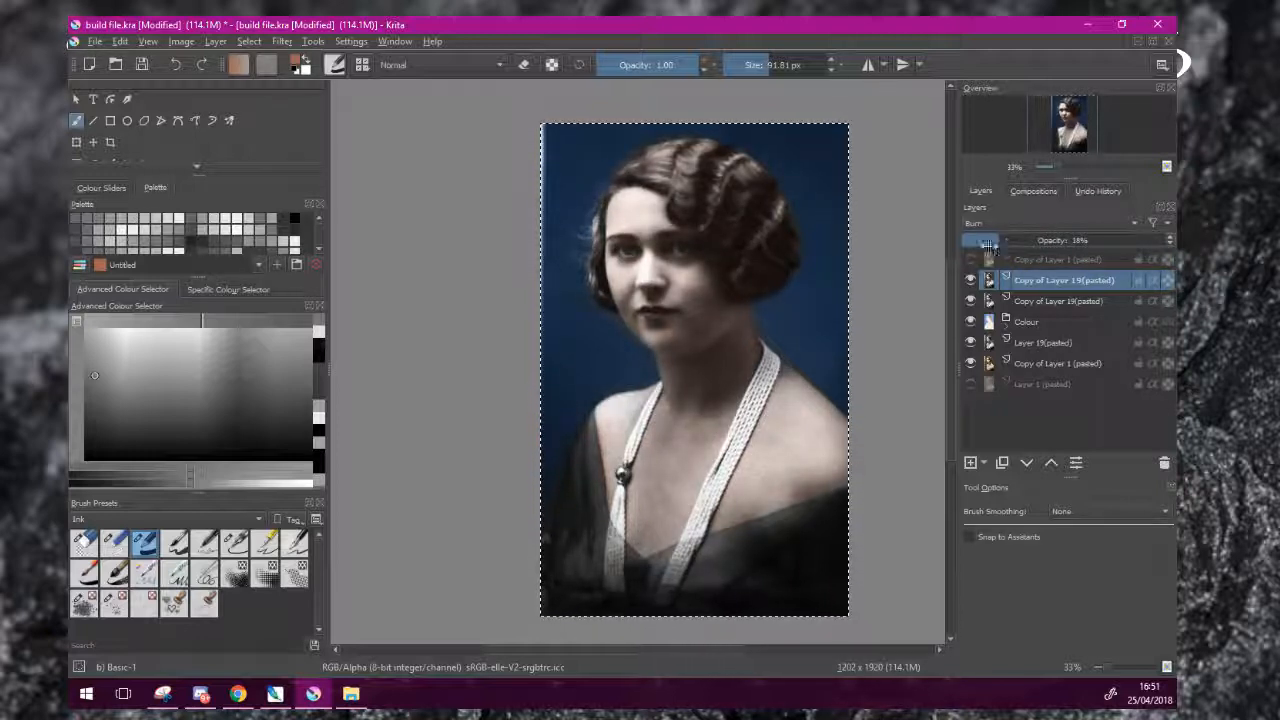
Compare the portrait with and without the two Layer 19(pasted) copies by toggling their visibility, leaving both shown.
click(971, 300)
click(969, 281)
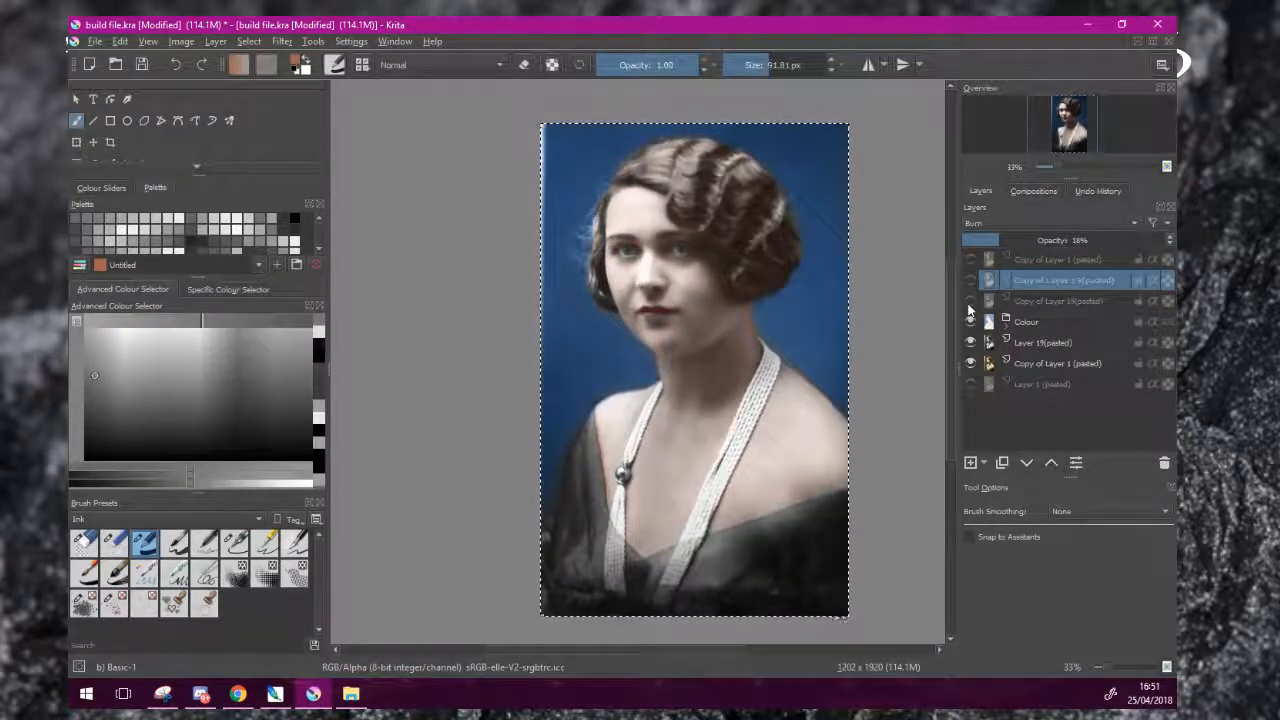
click(971, 300)
click(969, 281)
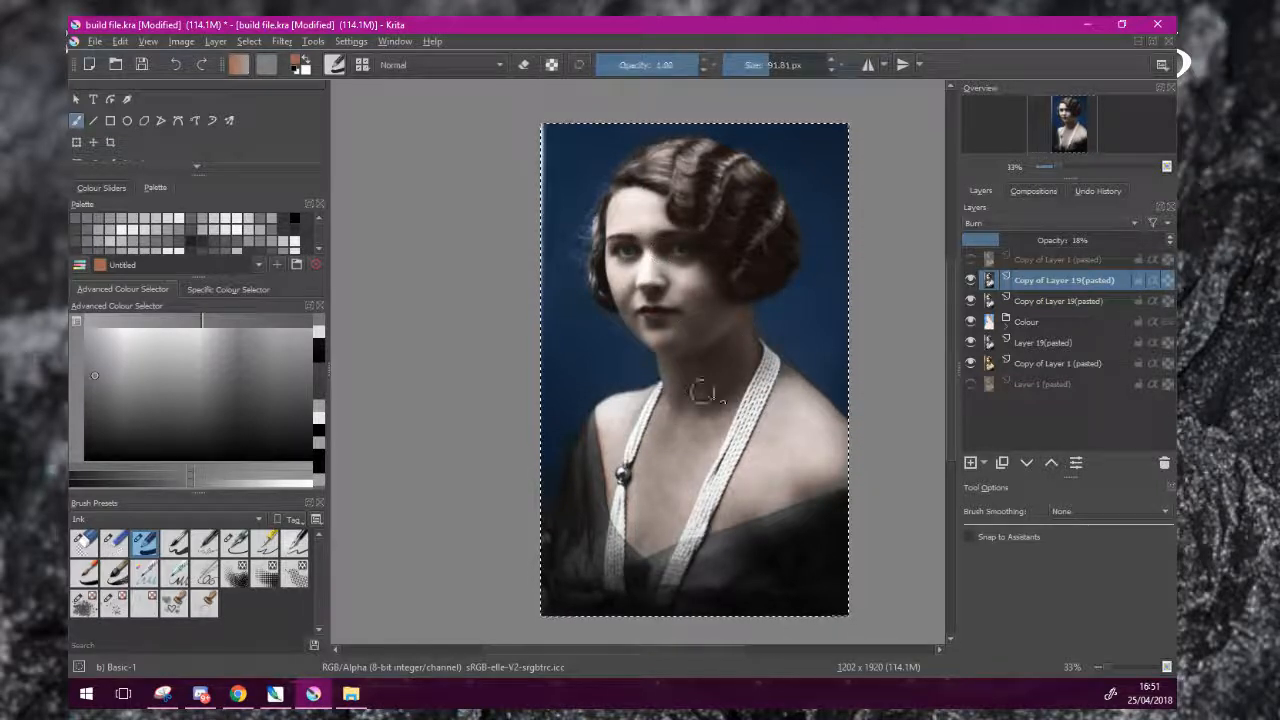
Raise the Colour group's opacity to 94% and the opacity of Layer 9 inside it to 69%.
click(1017, 321)
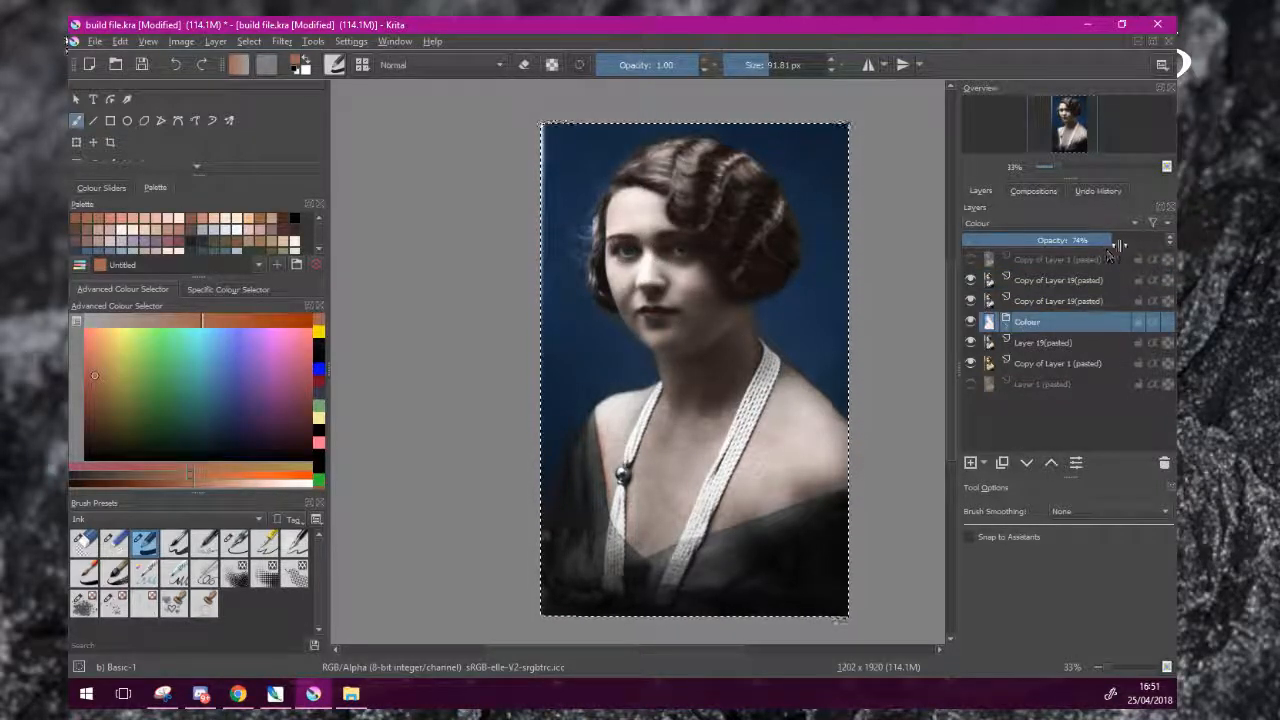
drag(1124, 242, 1154, 241)
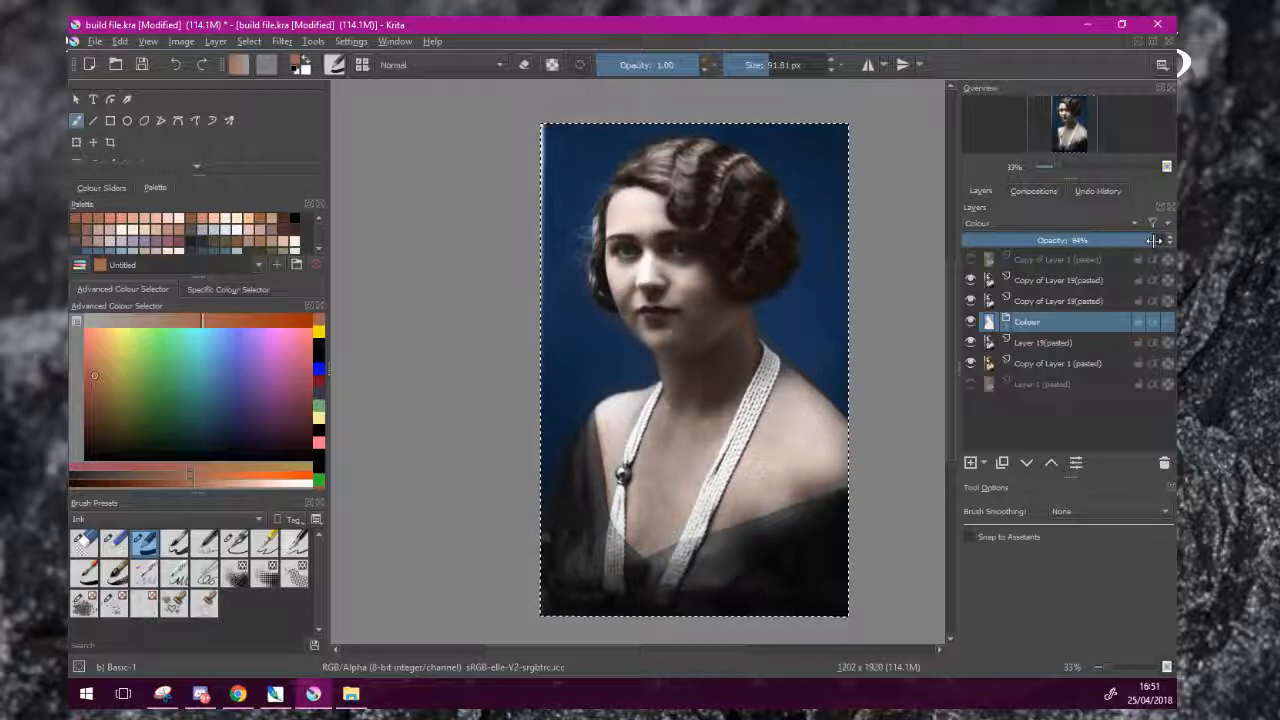
click(1005, 321)
click(1046, 364)
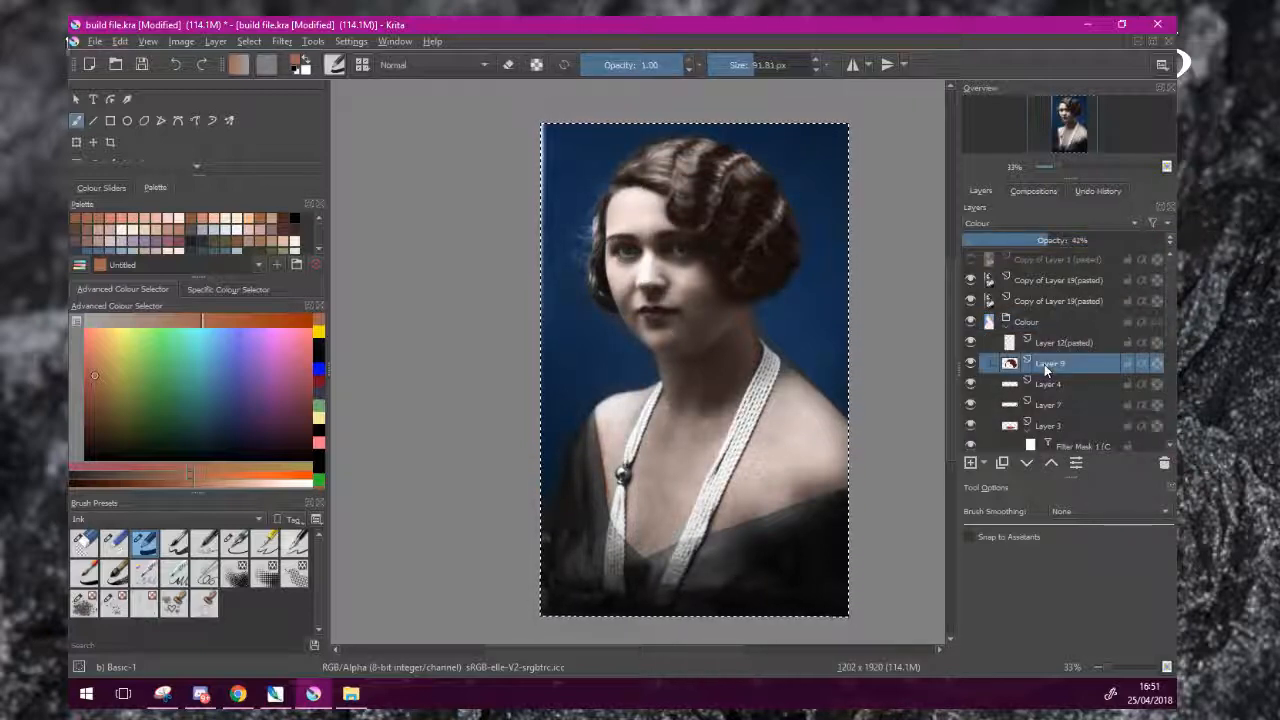
scroll(1046, 369, down, 1)
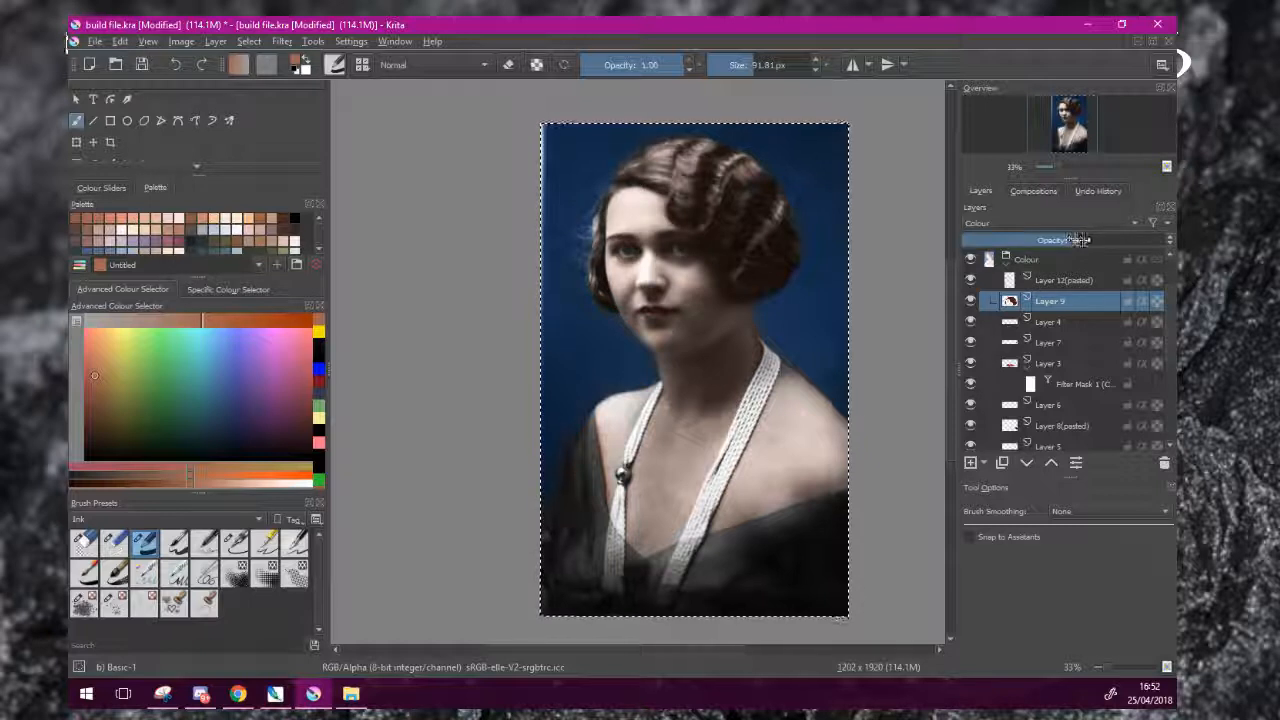
drag(1078, 240, 1109, 241)
Hide the filter mask under Layer 3 in the Colour group and set that layer's opacity to 76%.
scroll(1078, 316, down, 1)
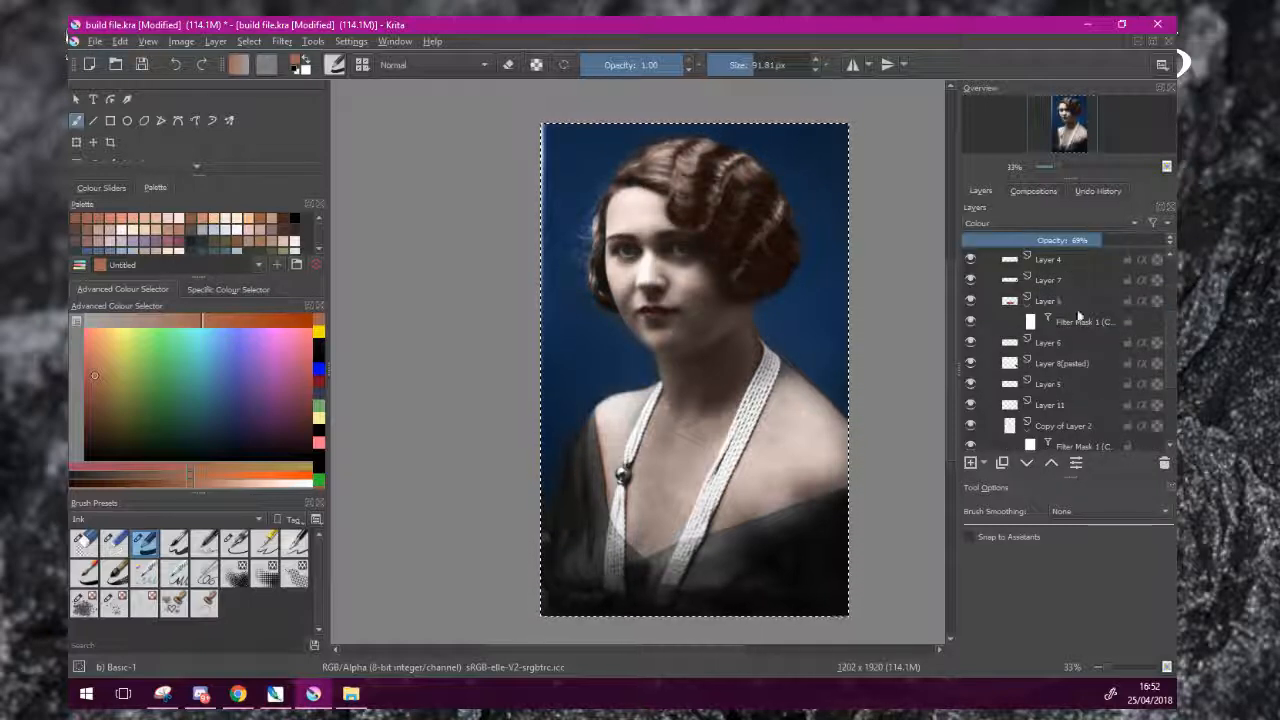
click(1052, 302)
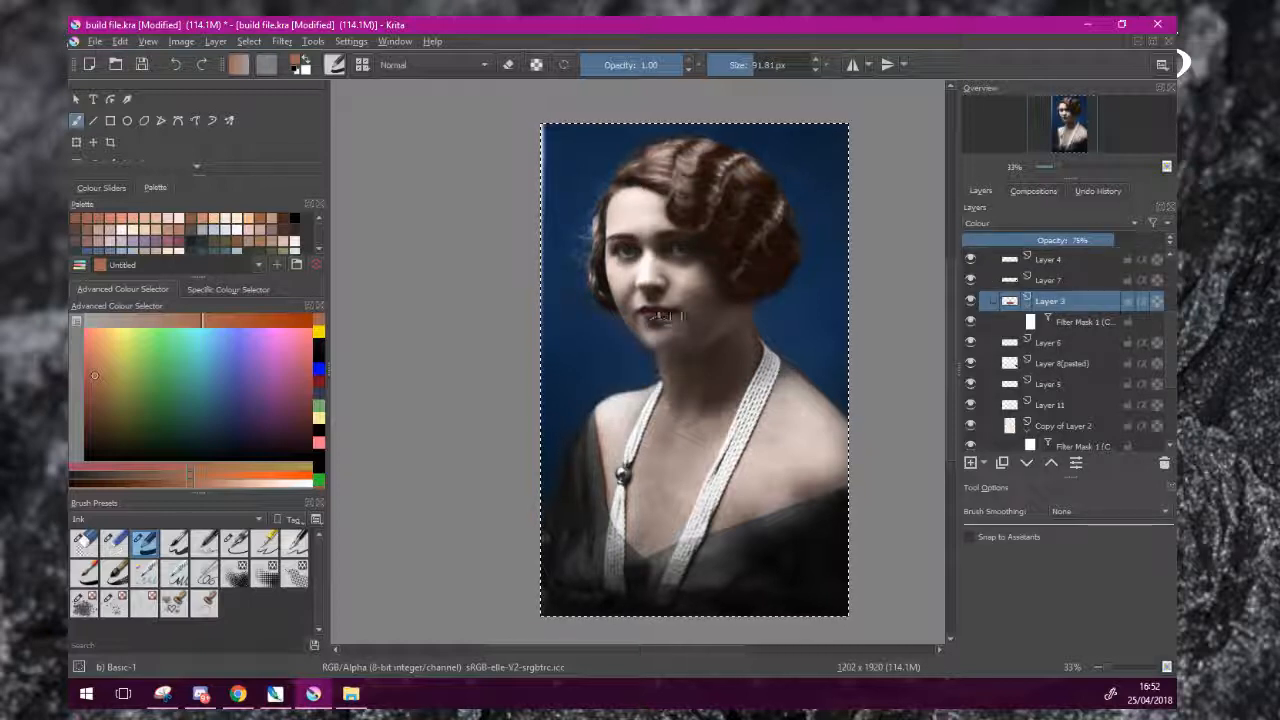
drag(1112, 241, 1151, 243)
click(971, 322)
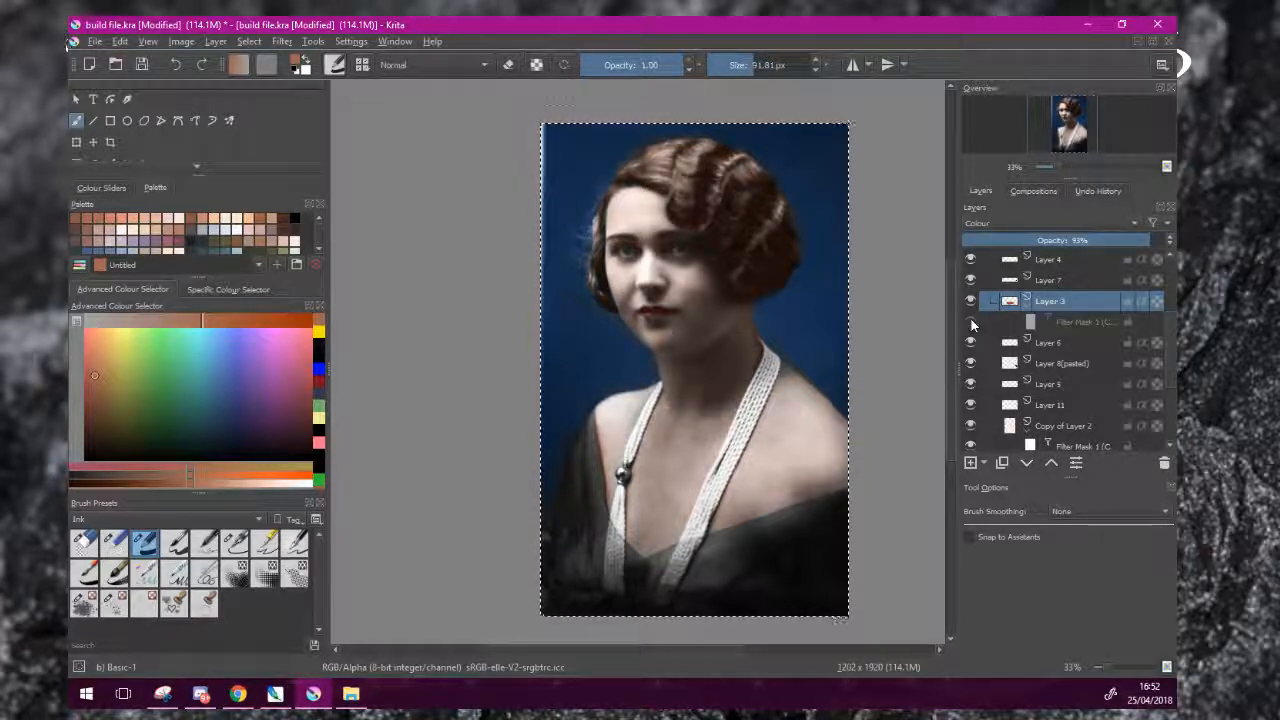
mouse_move(1110, 241)
mouse_down()
mouse_move(1140, 241)
mouse_move(1119, 240)
mouse_up()
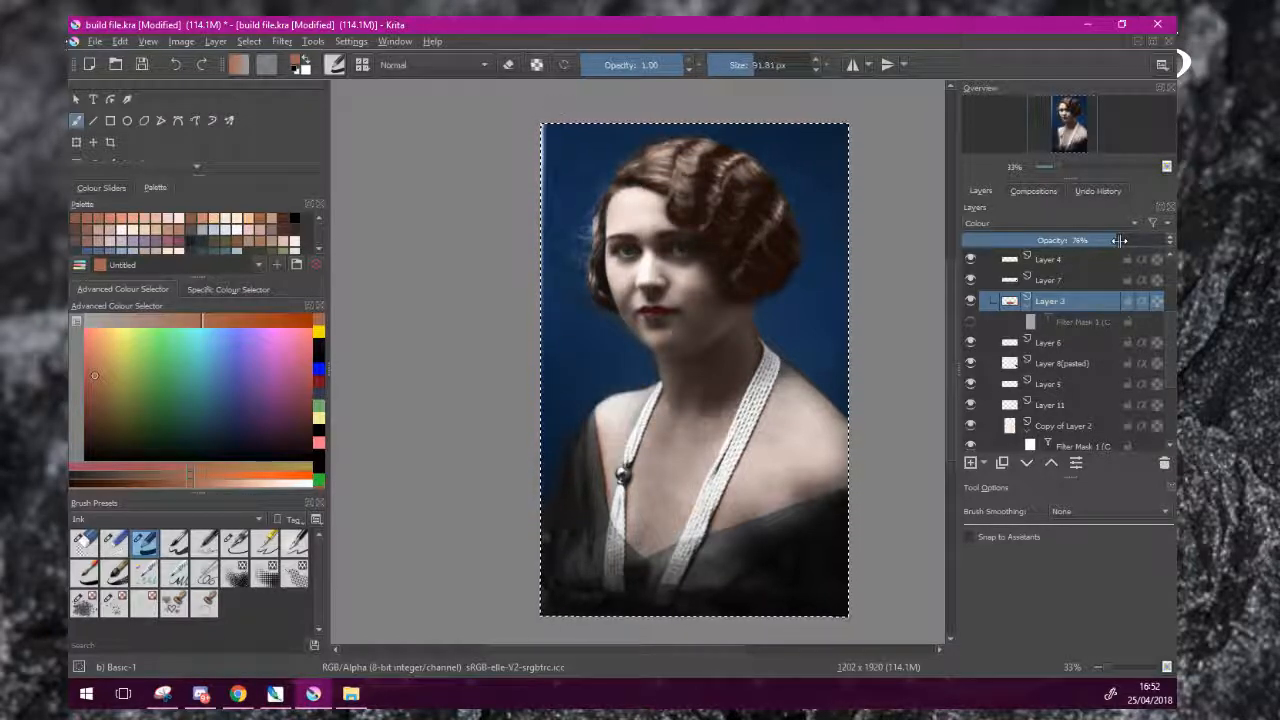
Raise the opacity of Layer 6 in the Colour group to 89%.
scroll(1053, 285, down, 1)
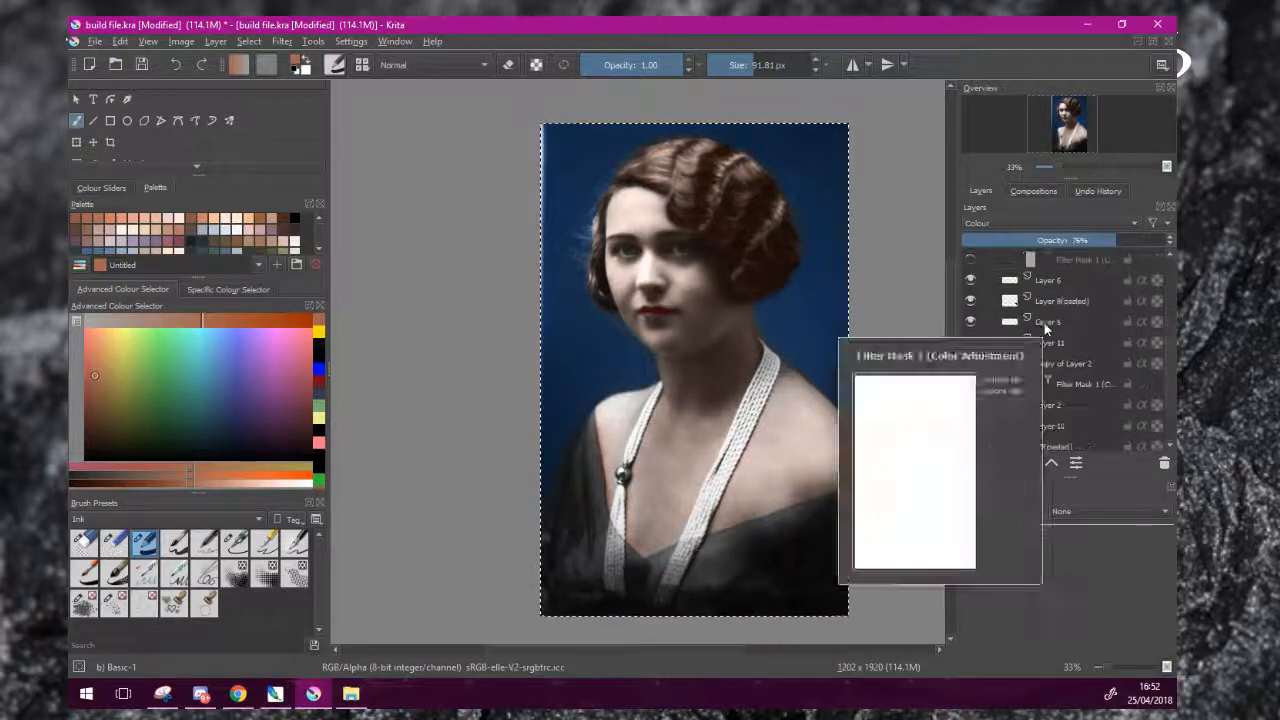
click(1053, 283)
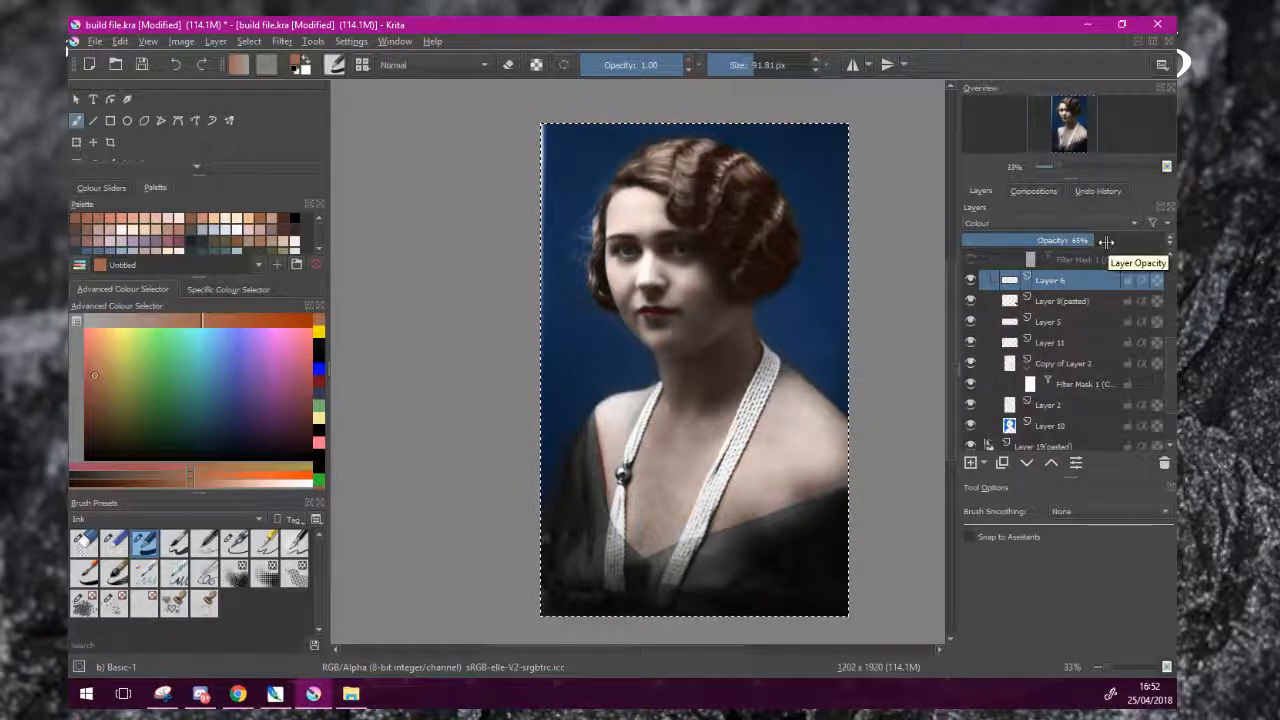
drag(1106, 241, 1140, 242)
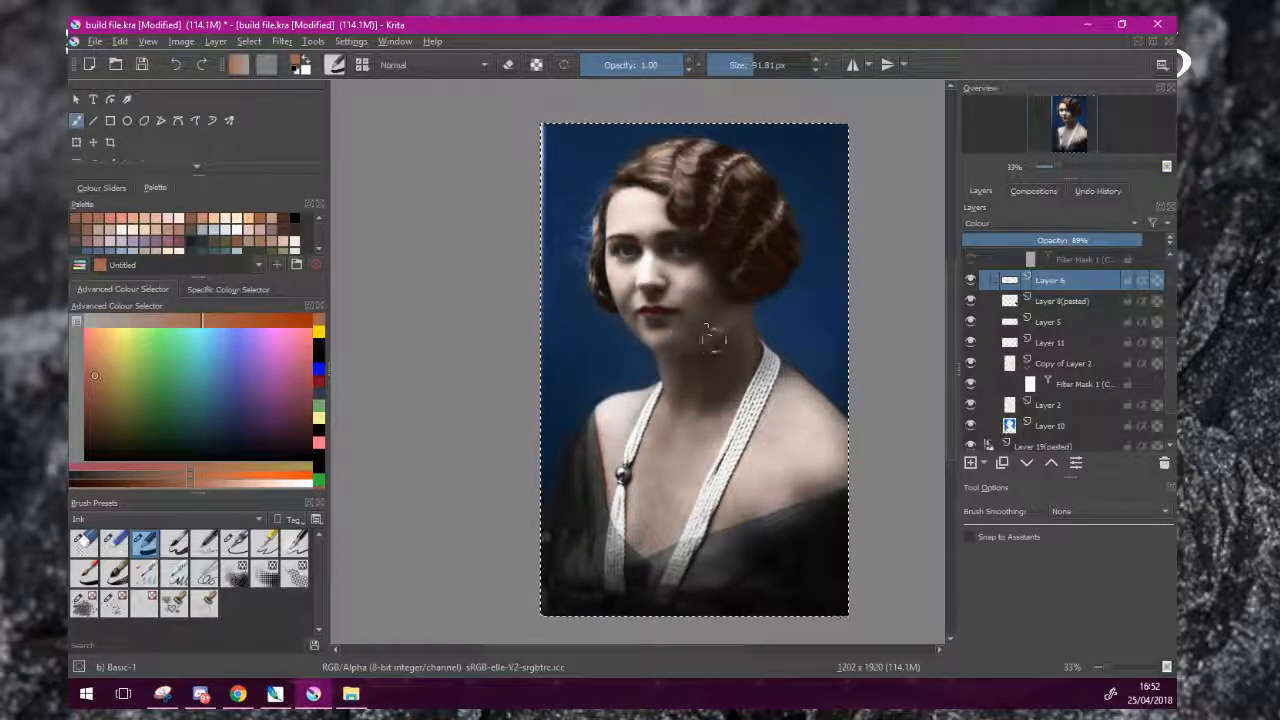
Collapse the filter mask under Copy of Layer 2, then set Layer 2 to 81% opacity and Copy of Layer 2 to 88%.
click(1045, 405)
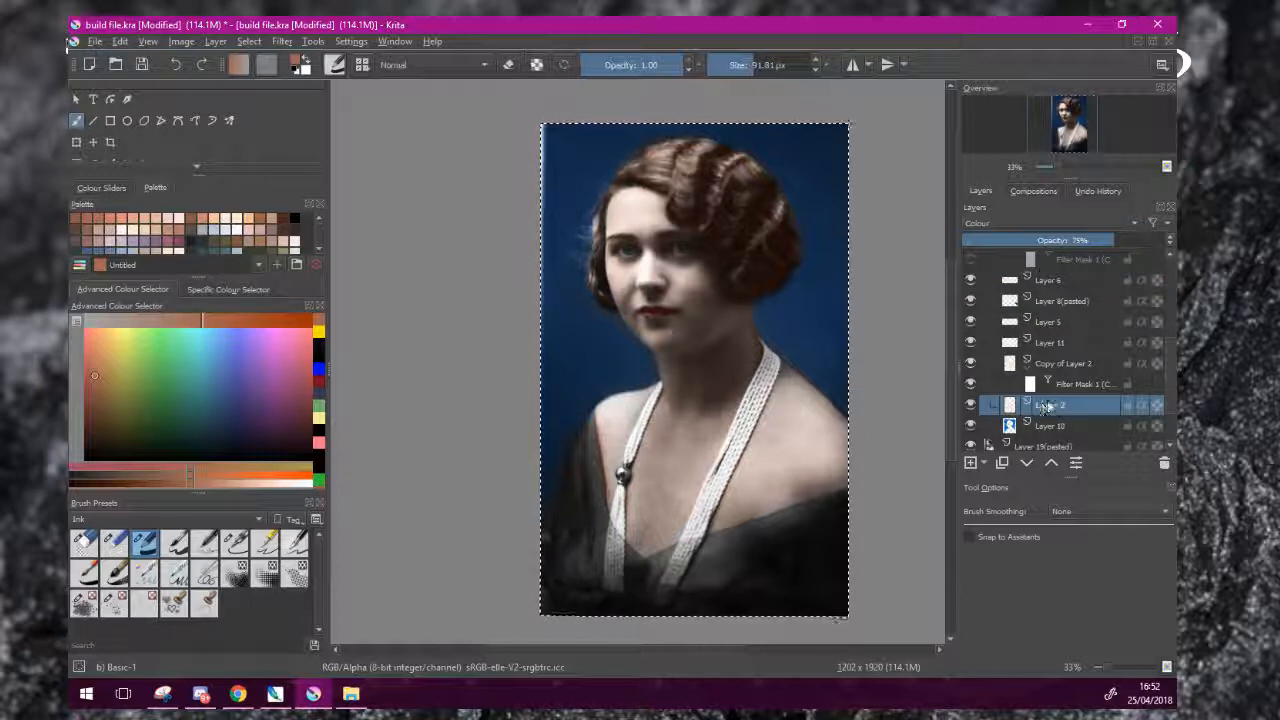
click(1027, 368)
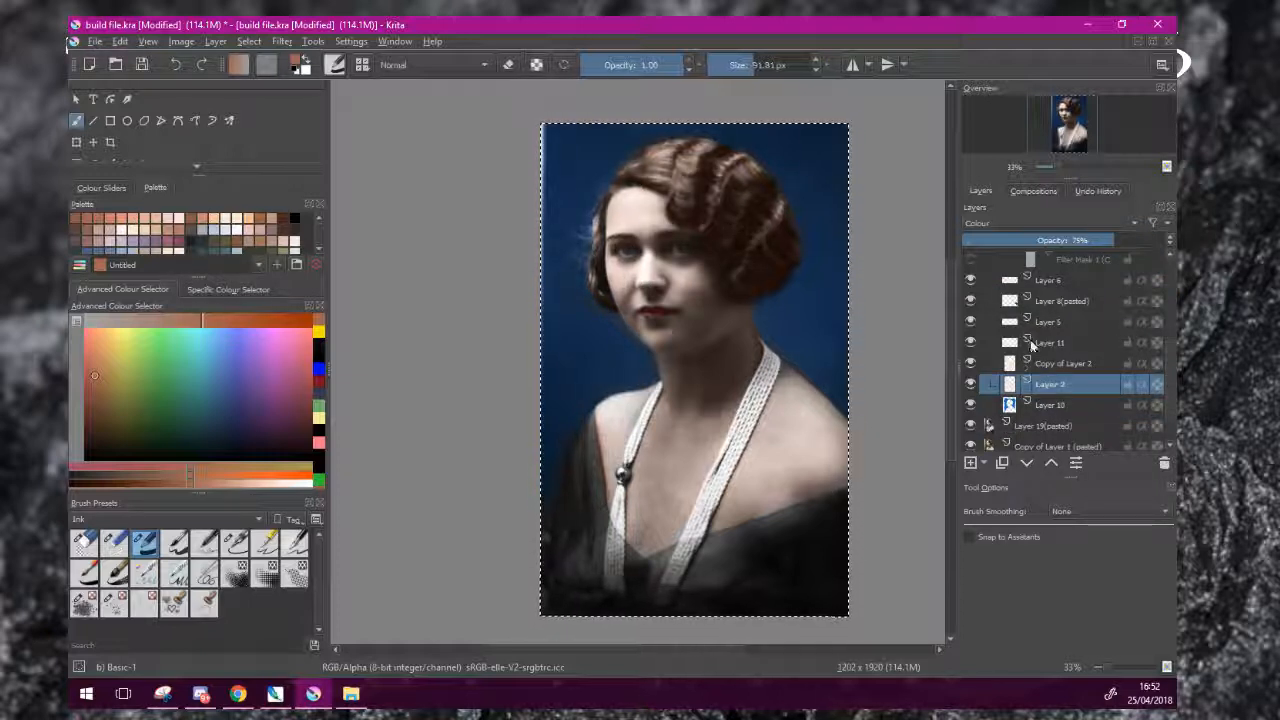
drag(1102, 243, 1127, 244)
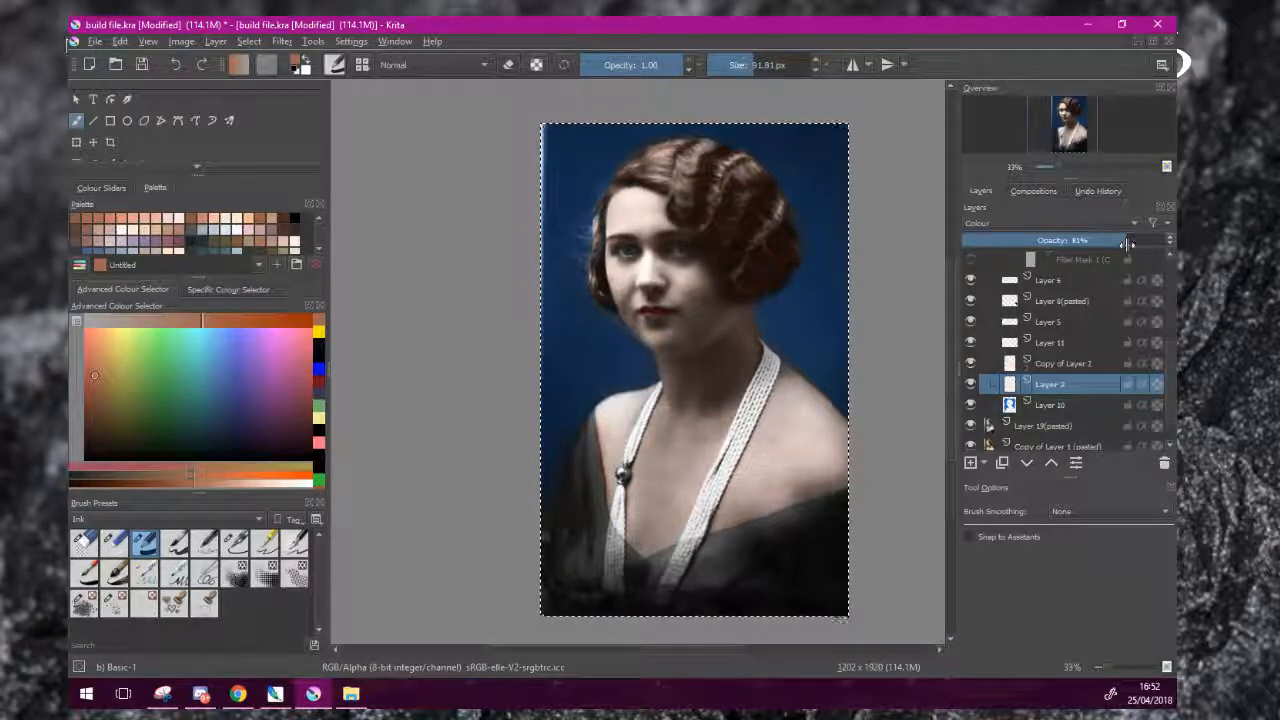
click(1049, 371)
drag(1100, 245, 1146, 241)
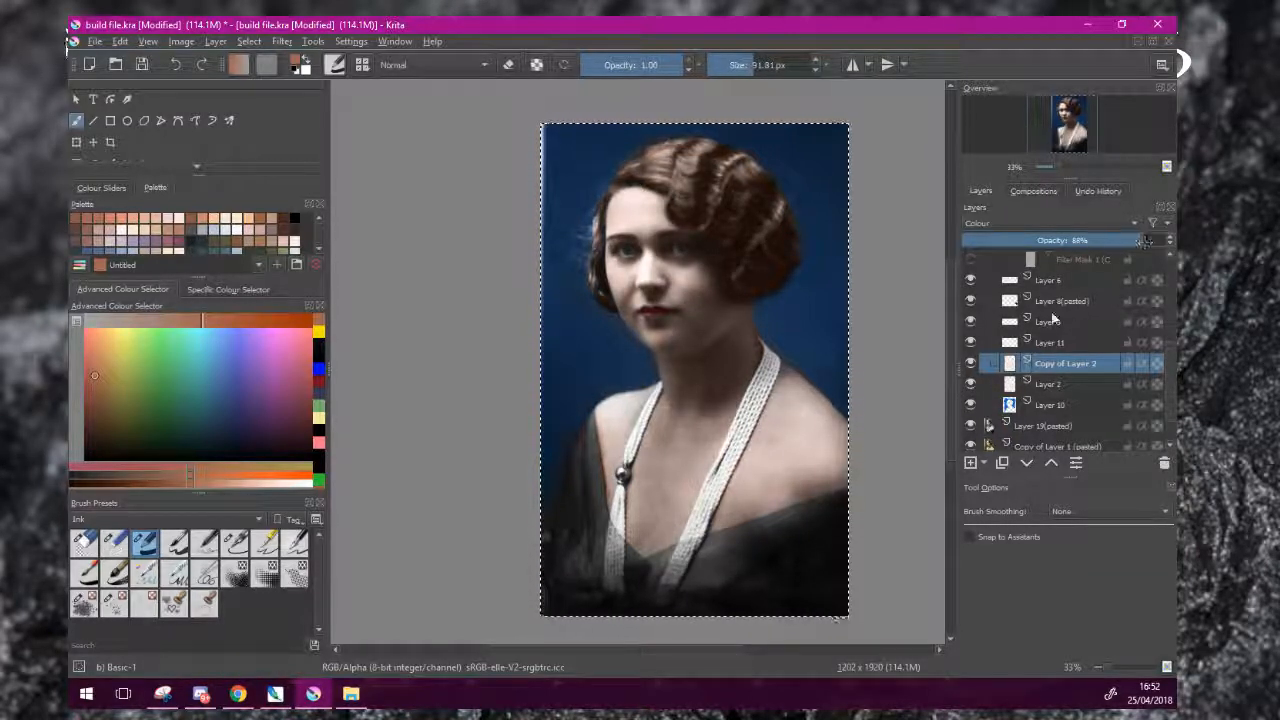
Check the opacity and blending mode of Layer 11, Copy of Layer 2 and Layer 2 in turn.
click(1050, 342)
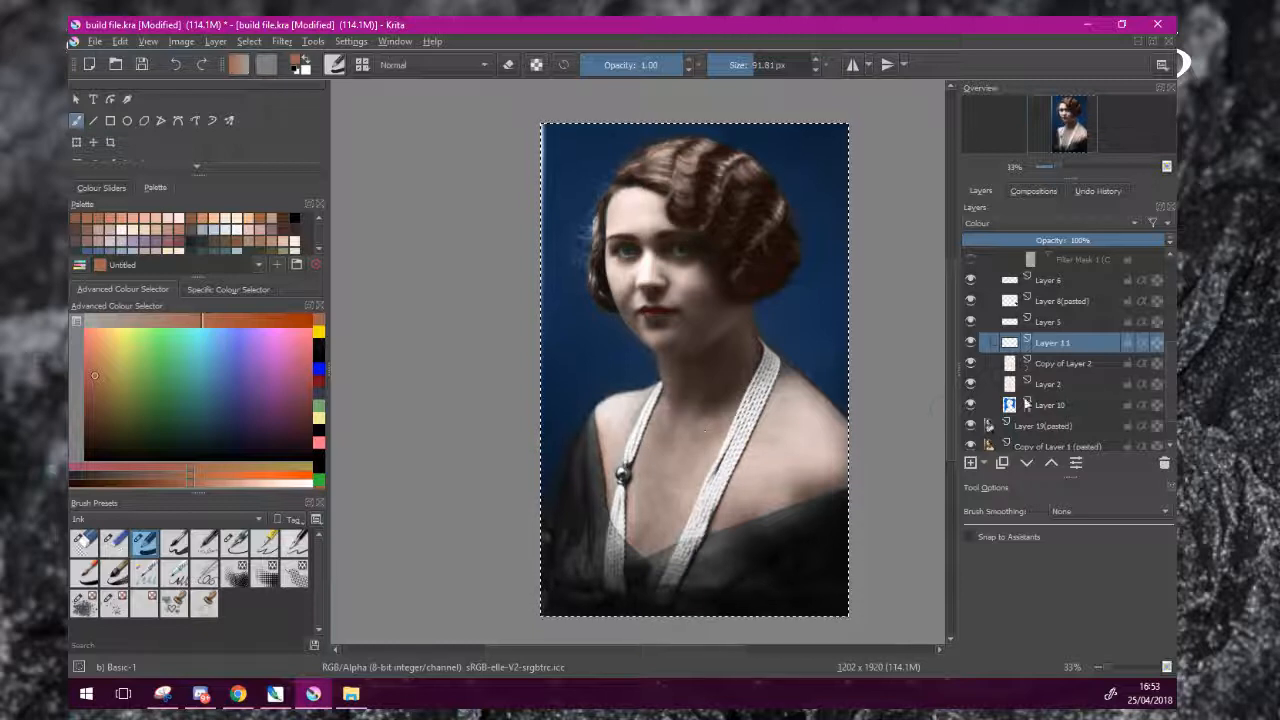
click(1056, 366)
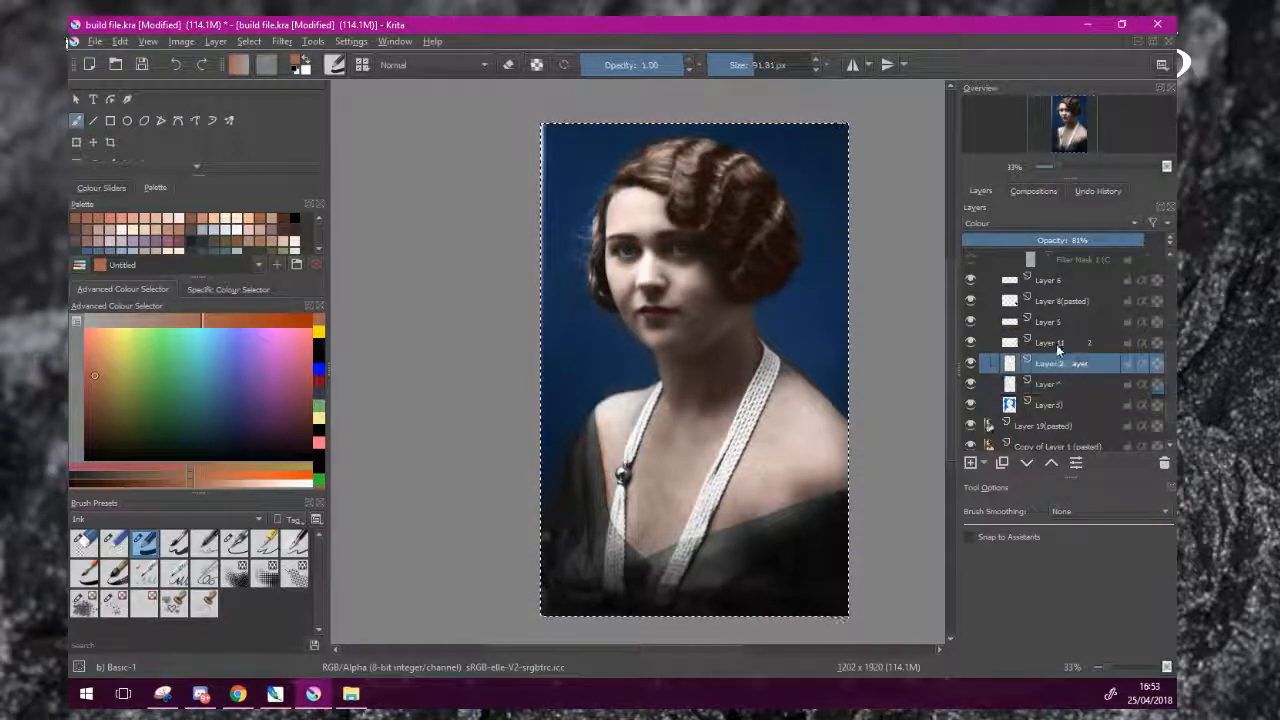
click(1058, 345)
click(1050, 365)
click(1051, 387)
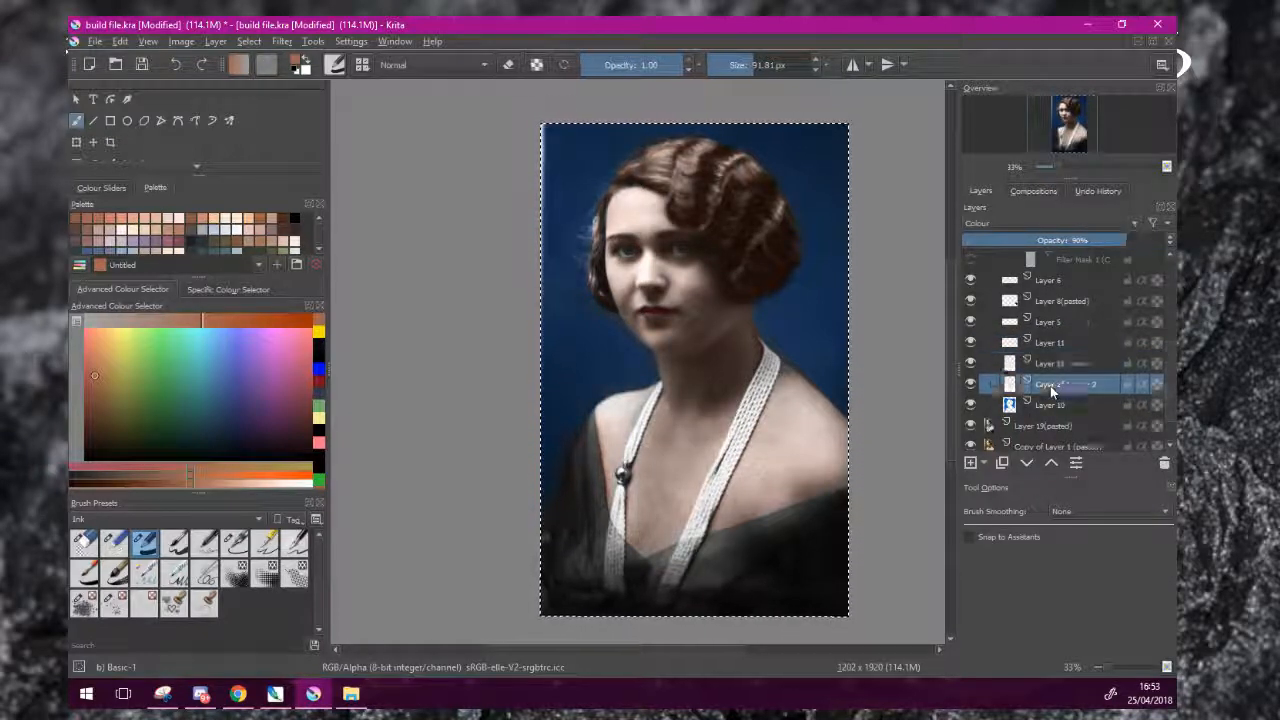
click(1085, 365)
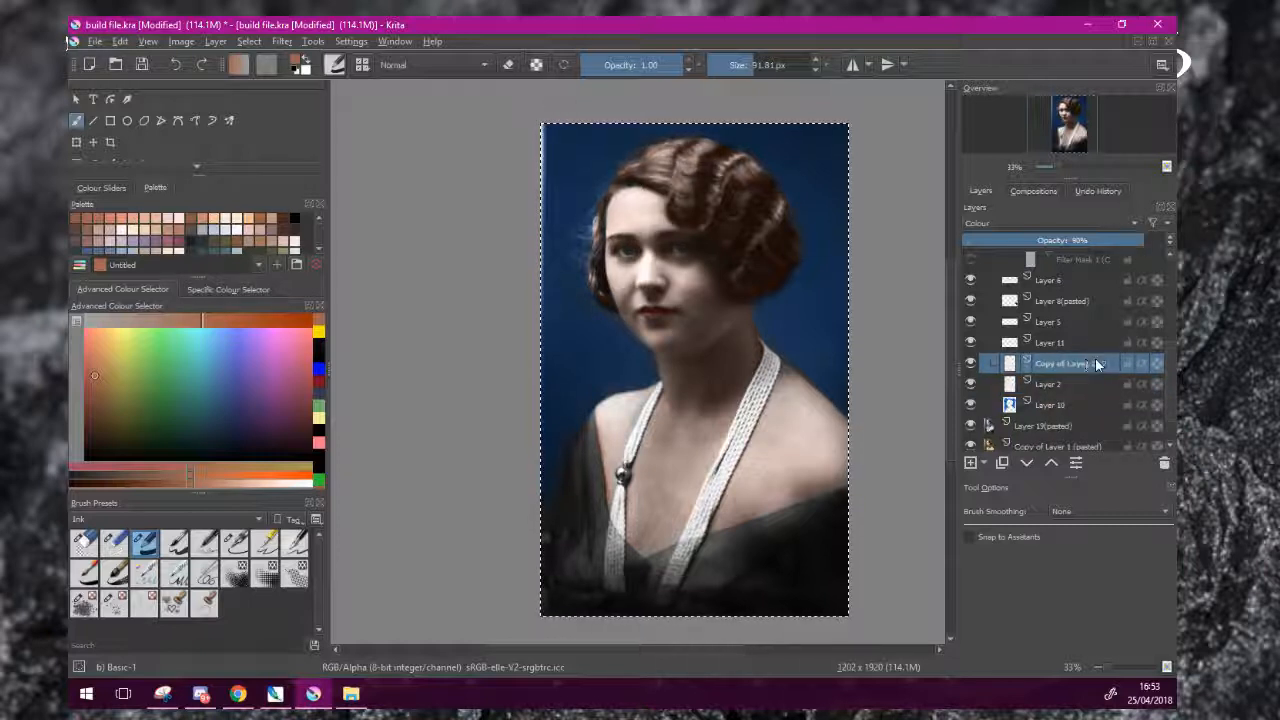
click(1053, 347)
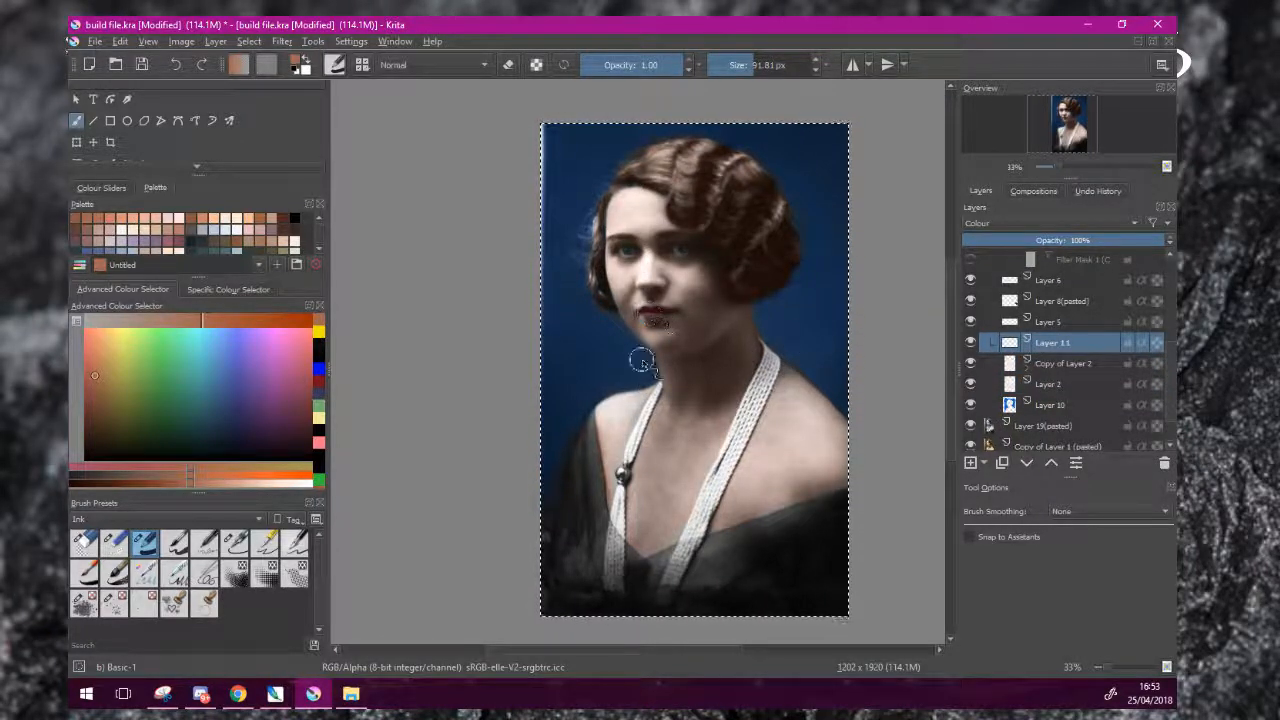
Collapse the Colour group and review the blending modes and opacities of the copied layers above it.
scroll(643, 357, down, 1)
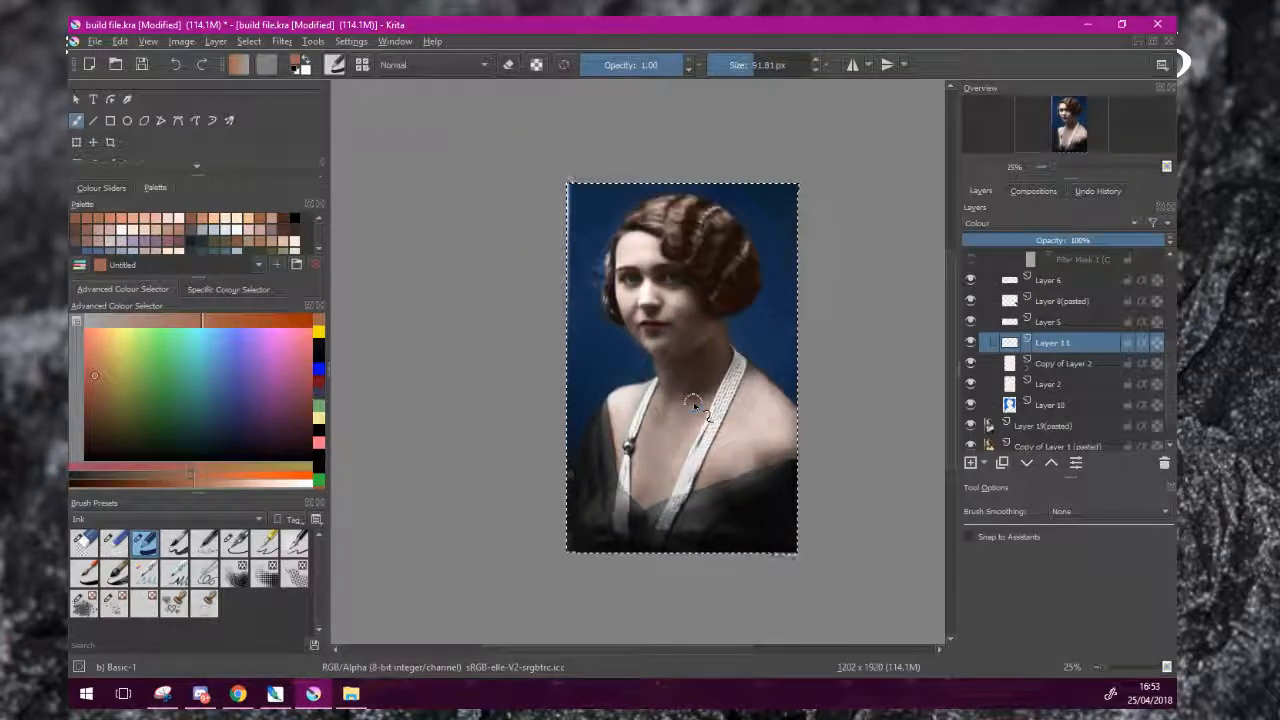
scroll(1033, 320, up, 3)
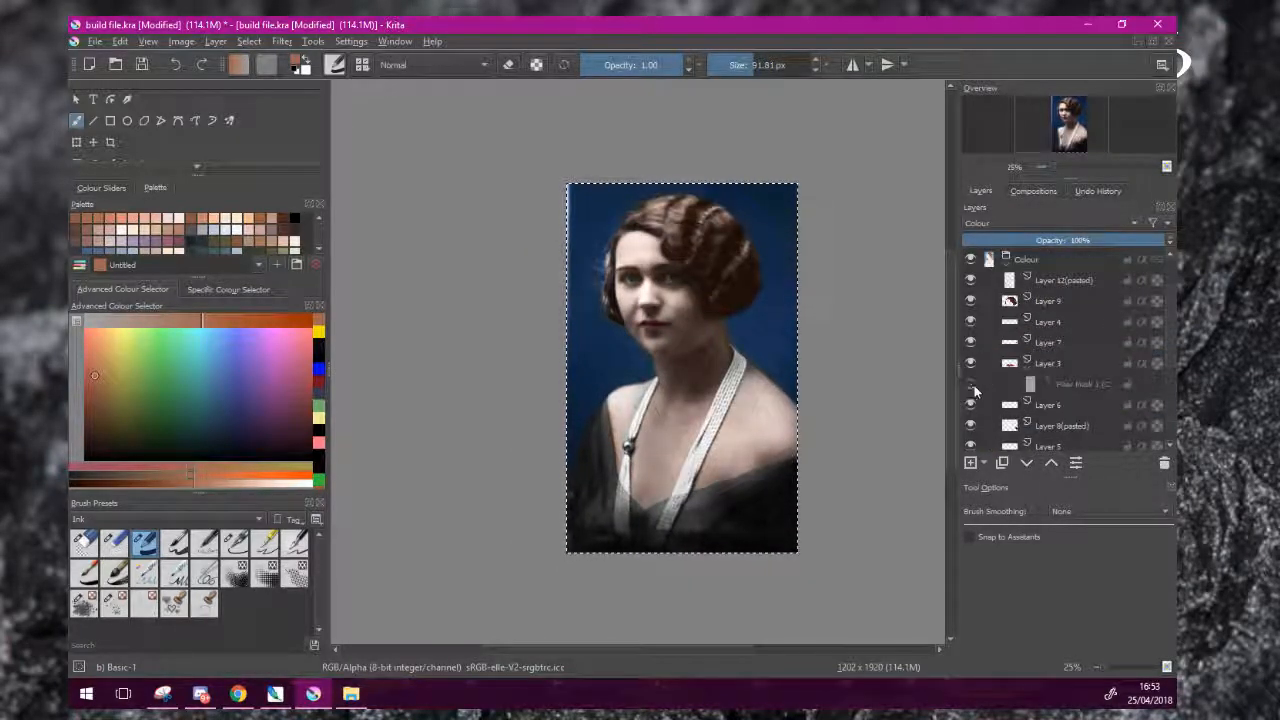
scroll(1126, 352, up, 2)
click(1005, 321)
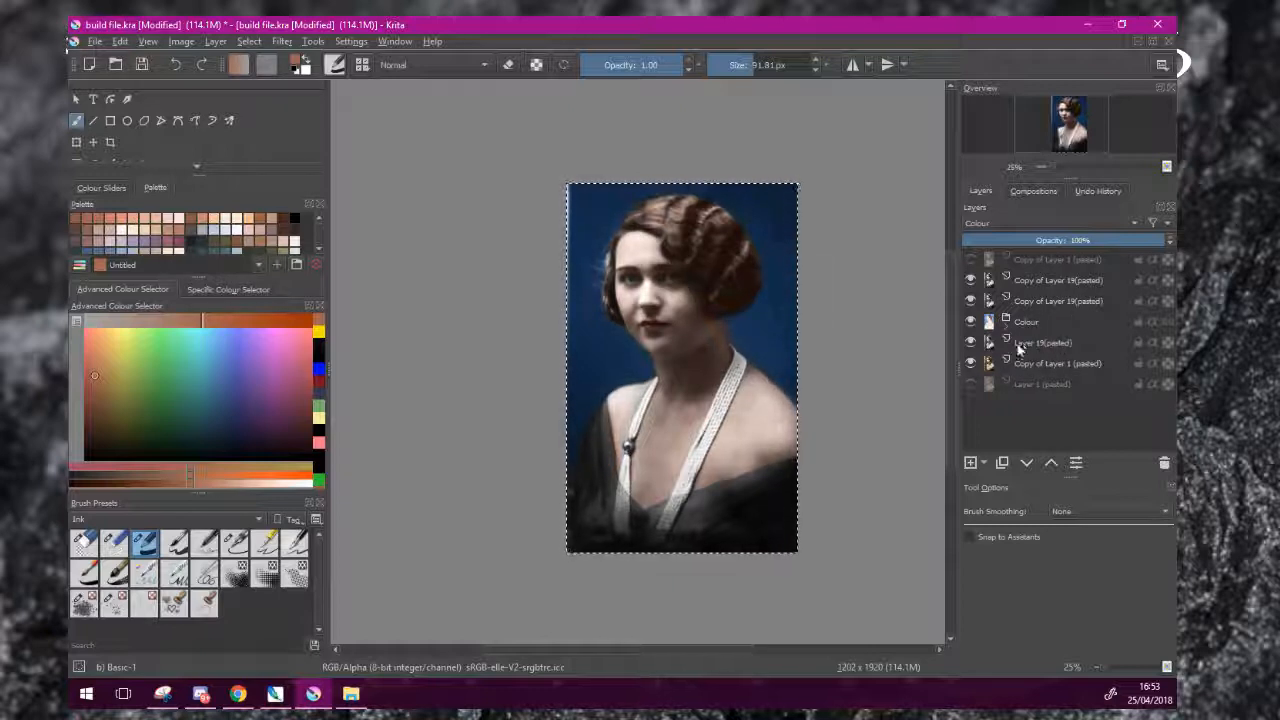
click(1038, 285)
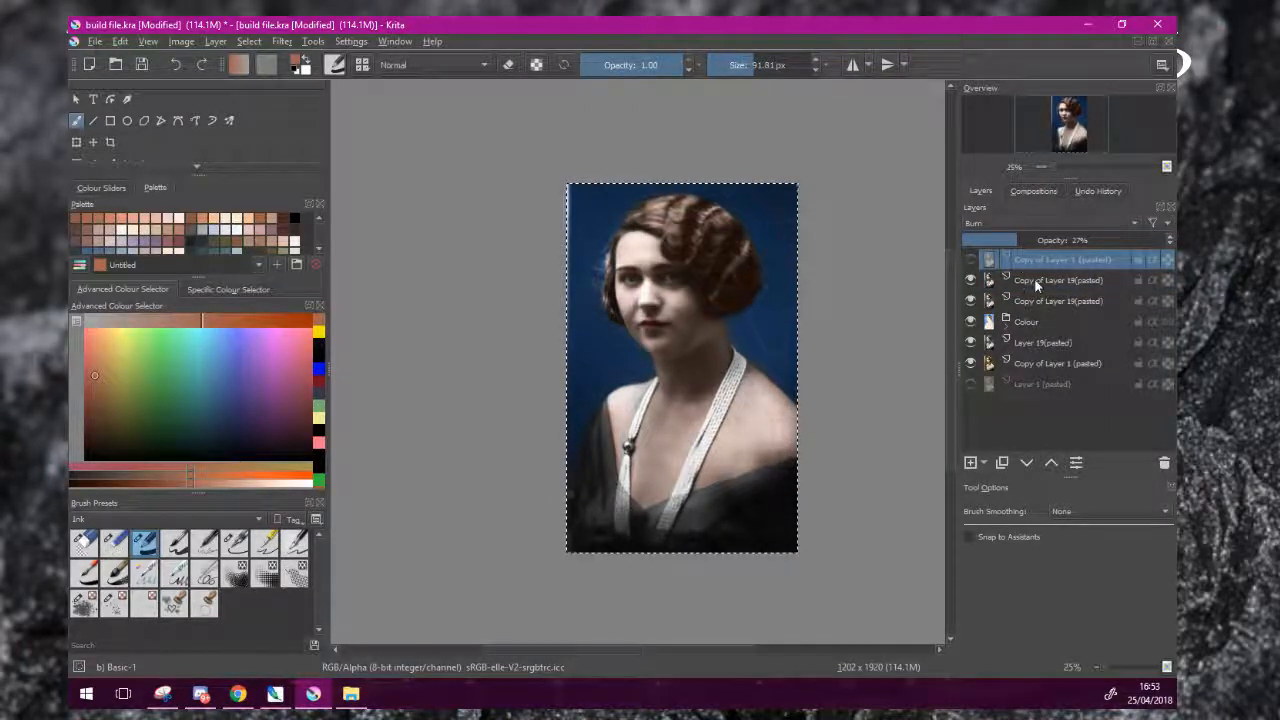
click(1040, 303)
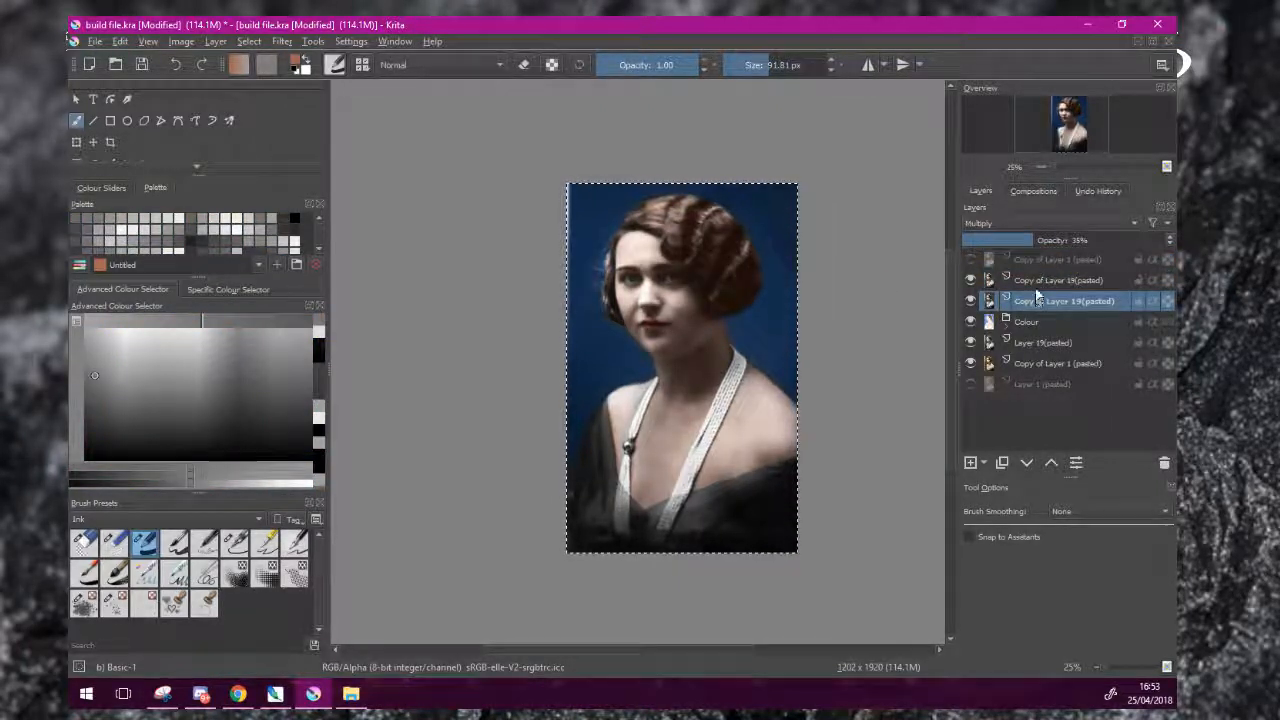
click(1045, 284)
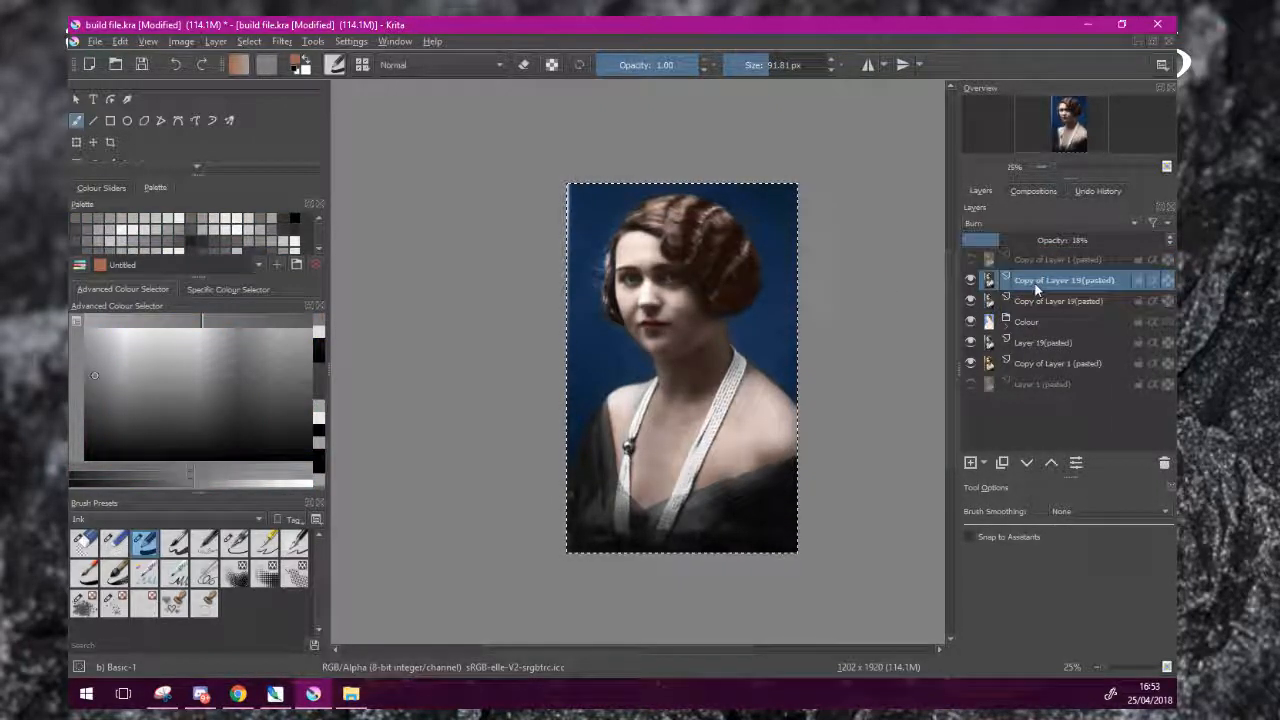
Hide both Layer 19(pasted) copies and compare the portrait with and without the original Layer 19(pasted), leaving it hidden.
click(970, 302)
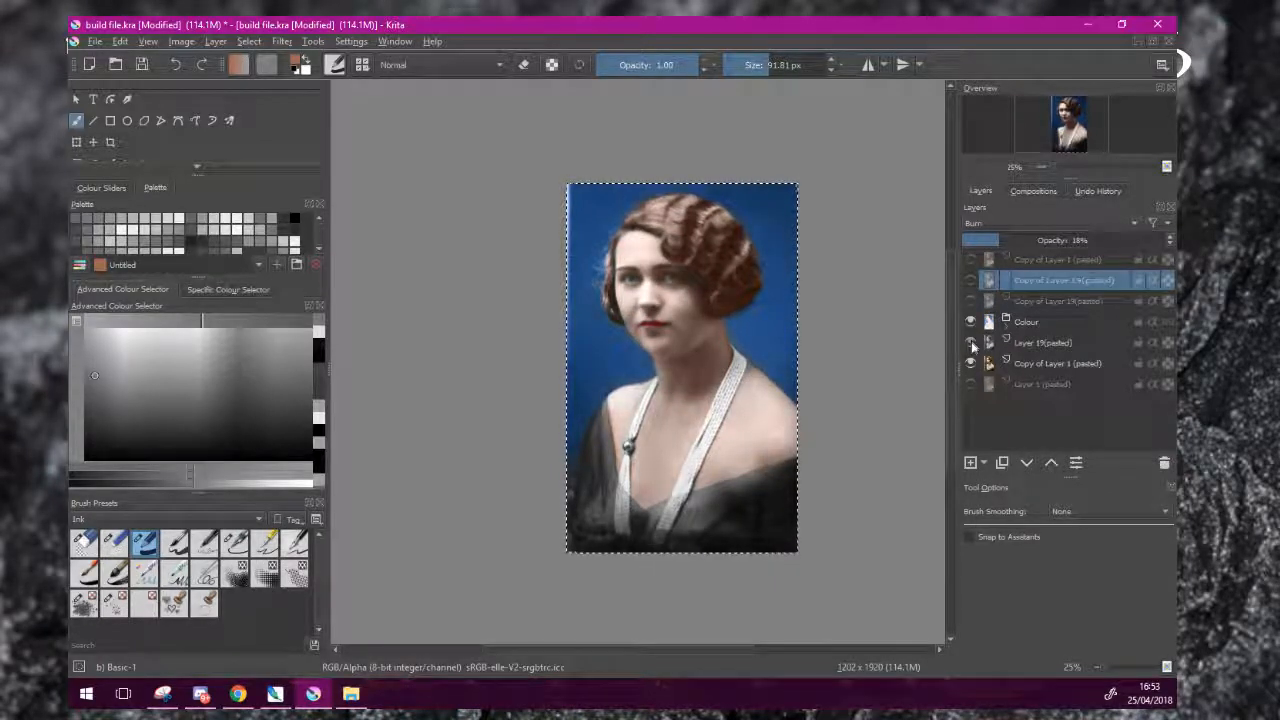
click(970, 342)
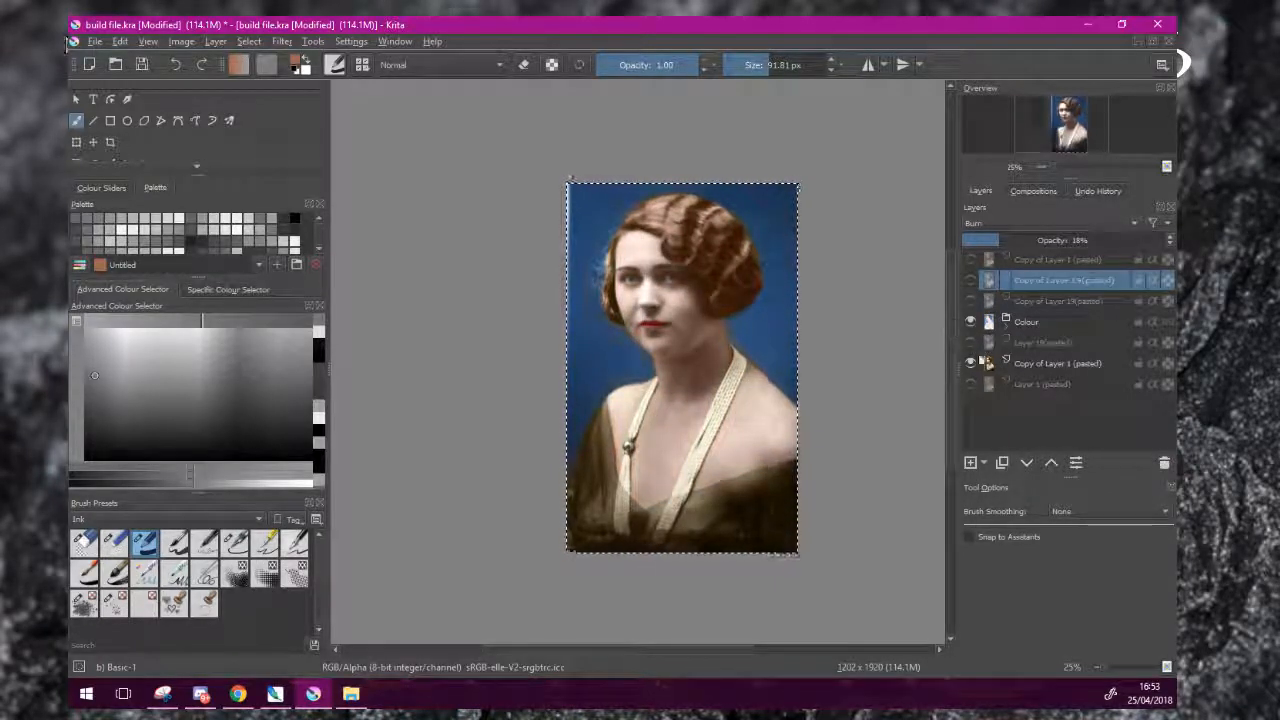
click(969, 343)
click(969, 343)
click(969, 343)
click(969, 343)
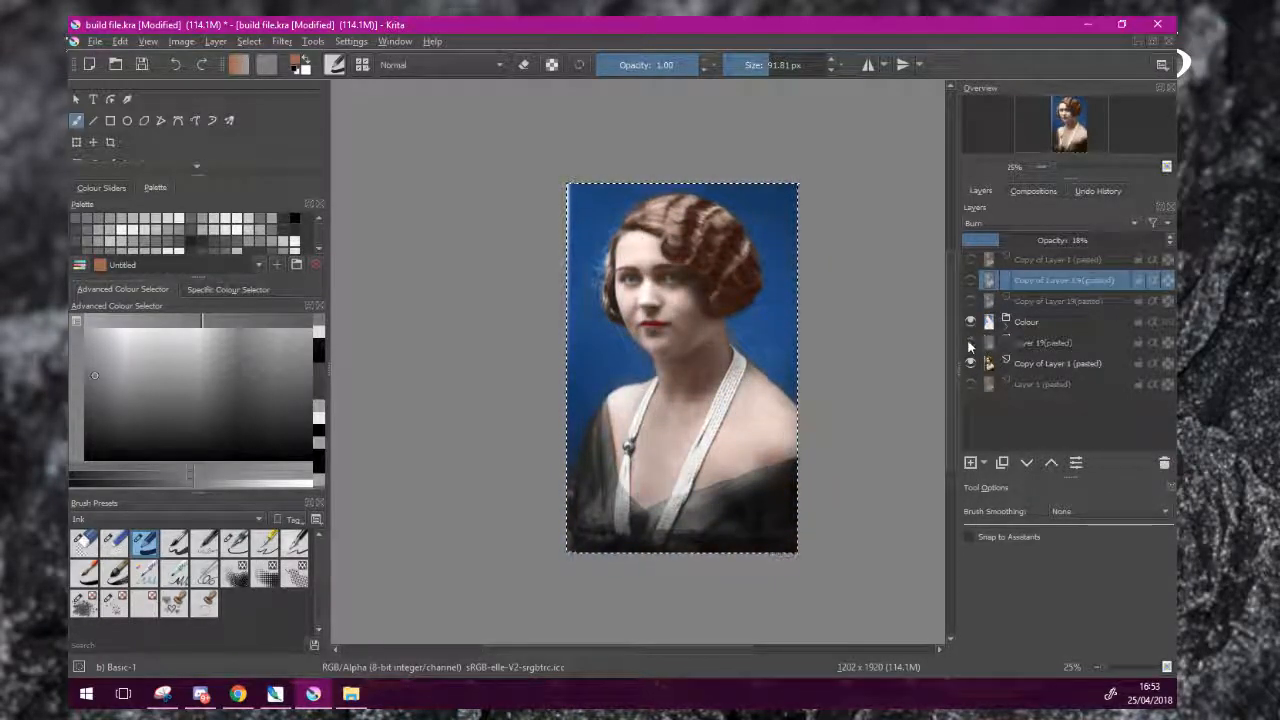
click(969, 343)
click(969, 343)
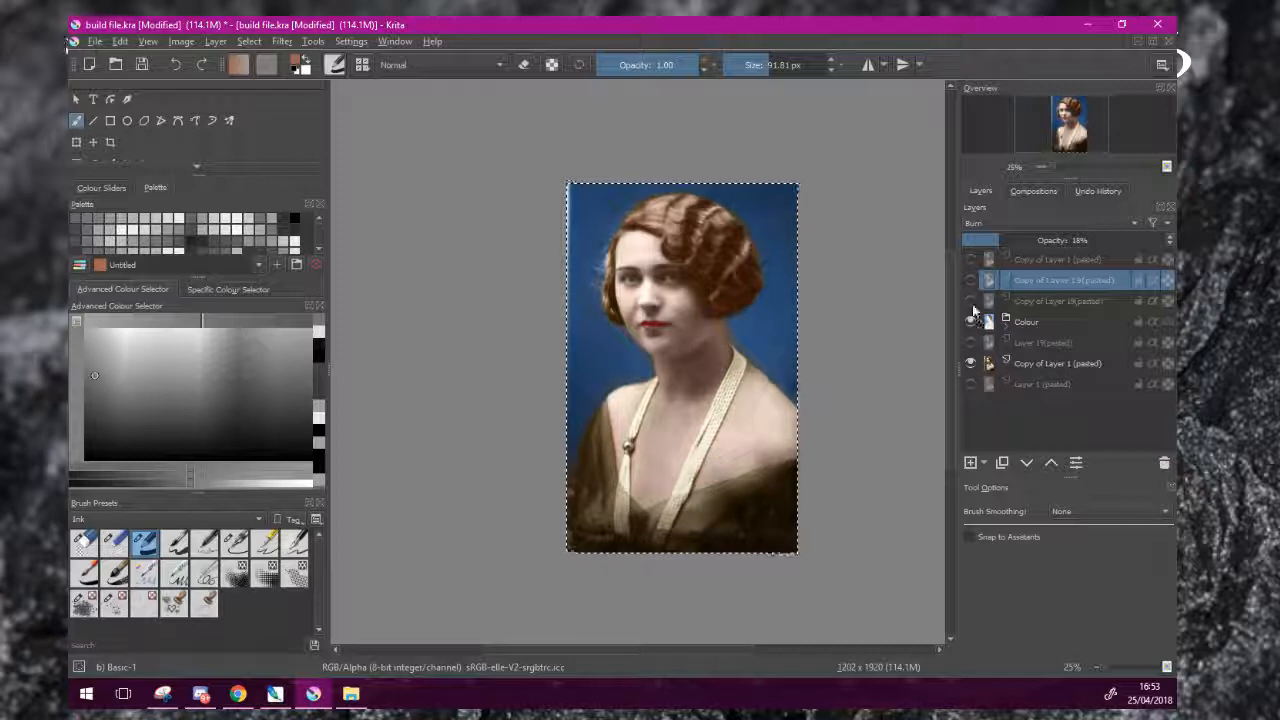
Show the Multiply copy and the original Layer 19(pasted) again, and hide the visible Copy of Layer 1 (pasted) below them.
click(969, 301)
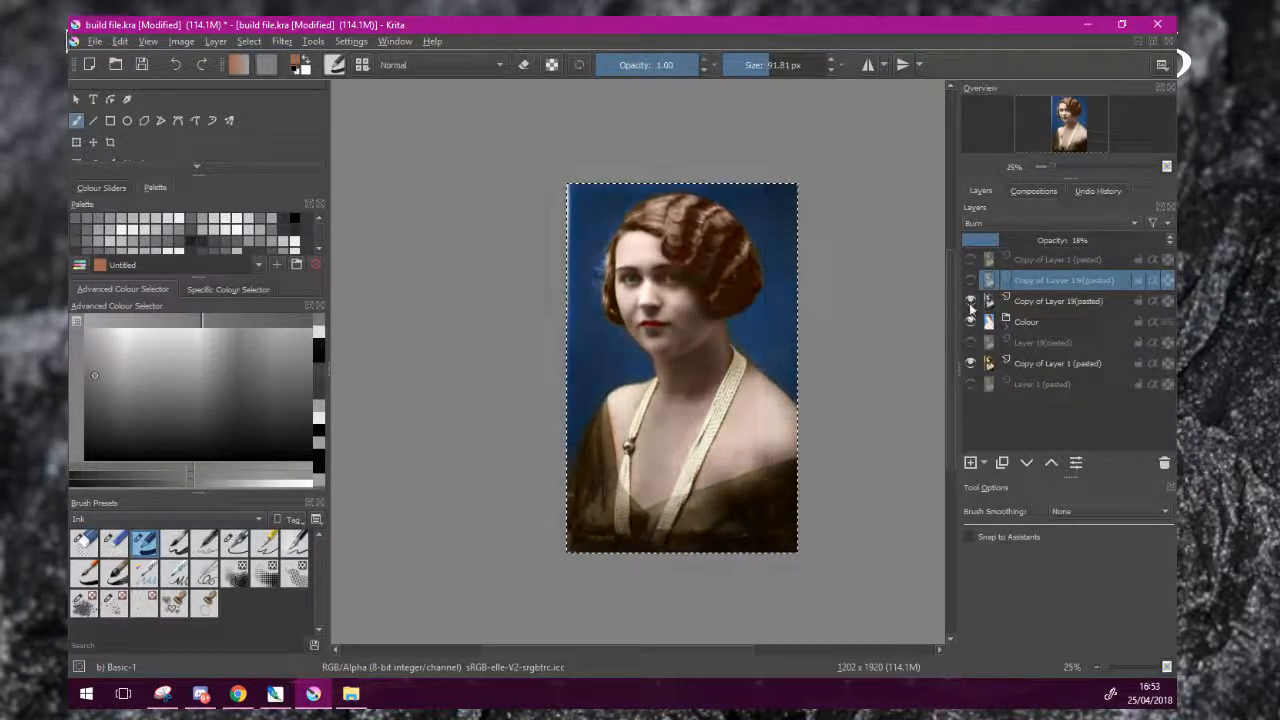
click(969, 342)
click(970, 363)
scroll(874, 366, up, 1)
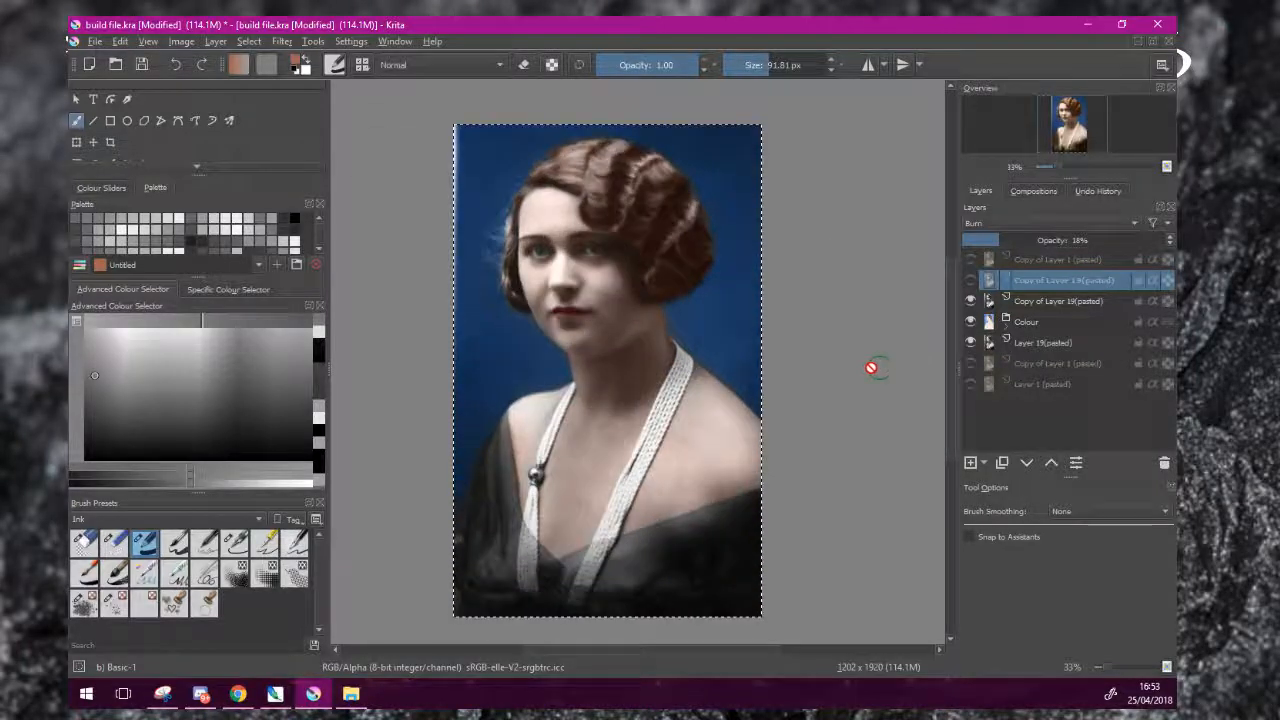
drag(874, 366, 850, 351)
scroll(880, 349, down, 1)
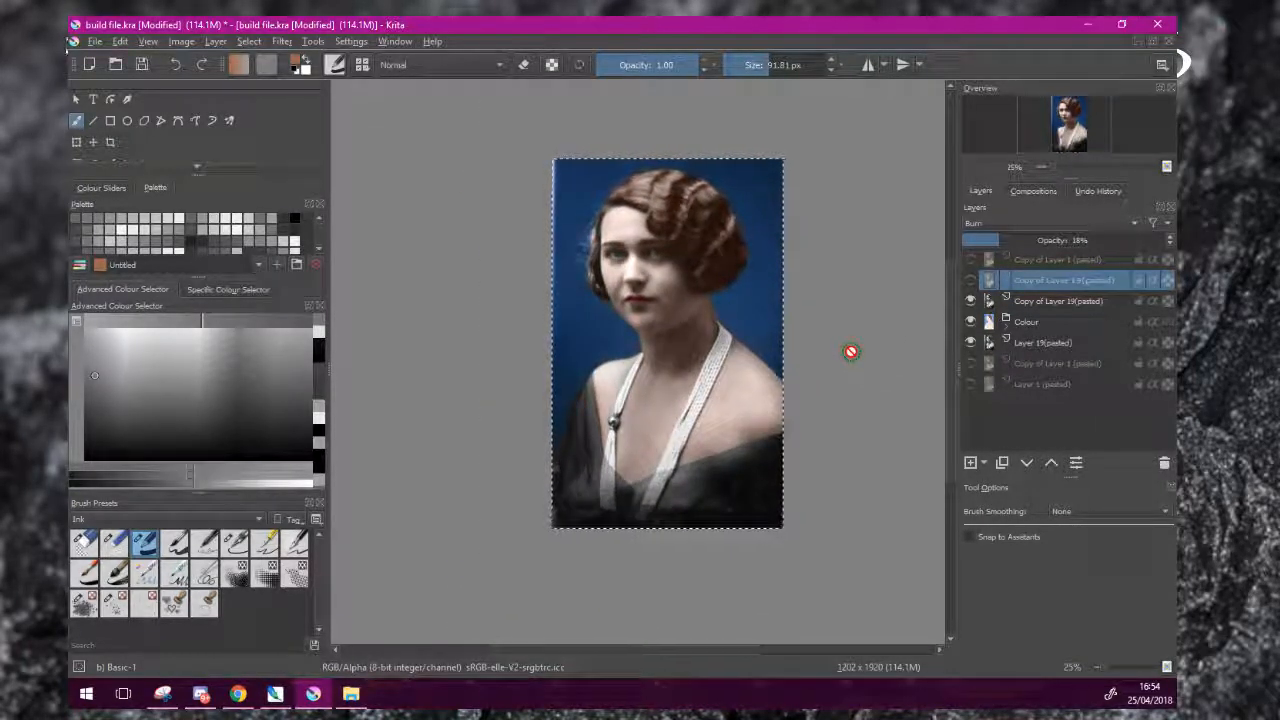